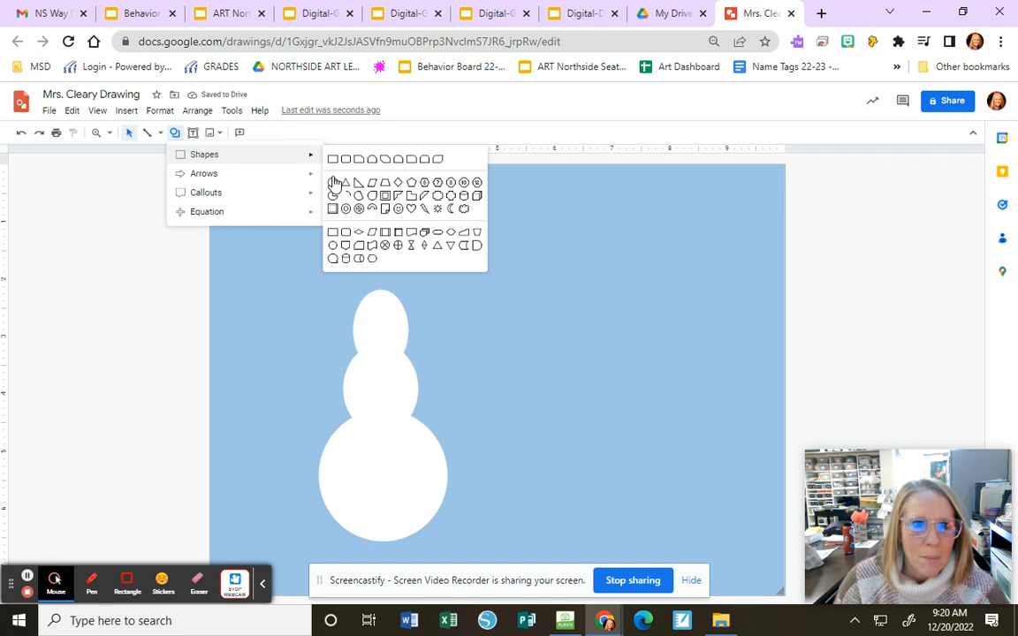
- Draw a small oval eye on the left side of the snowman's head and fill it black
{"action": "left_click_drag", "start_coordinate": [375, 306], "coordinate": [362, 321]}
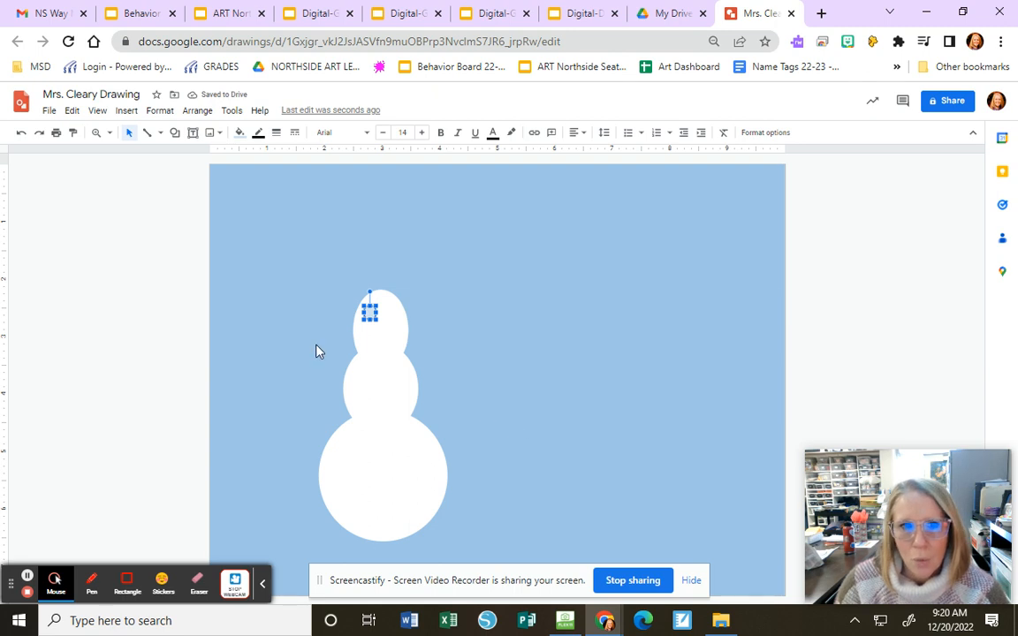
{"action": "left_click", "coordinate": [239, 133]}
{"action": "left_click", "coordinate": [244, 216]}
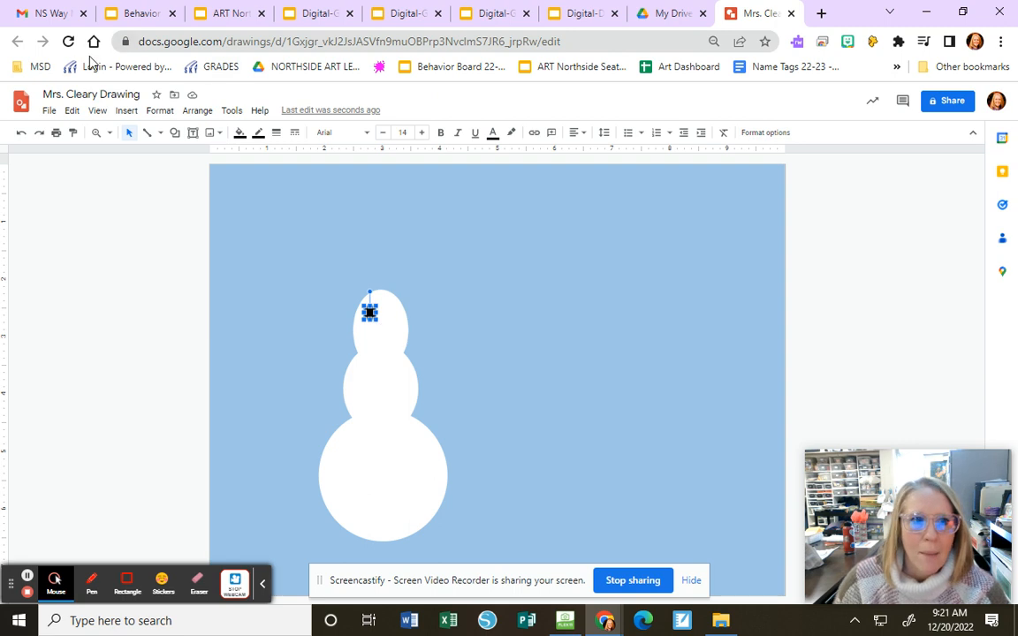
- Paste a copy of the black oval and place it beside the first one as the snowman's second eye
{"action": "left_click", "coordinate": [76, 111]}
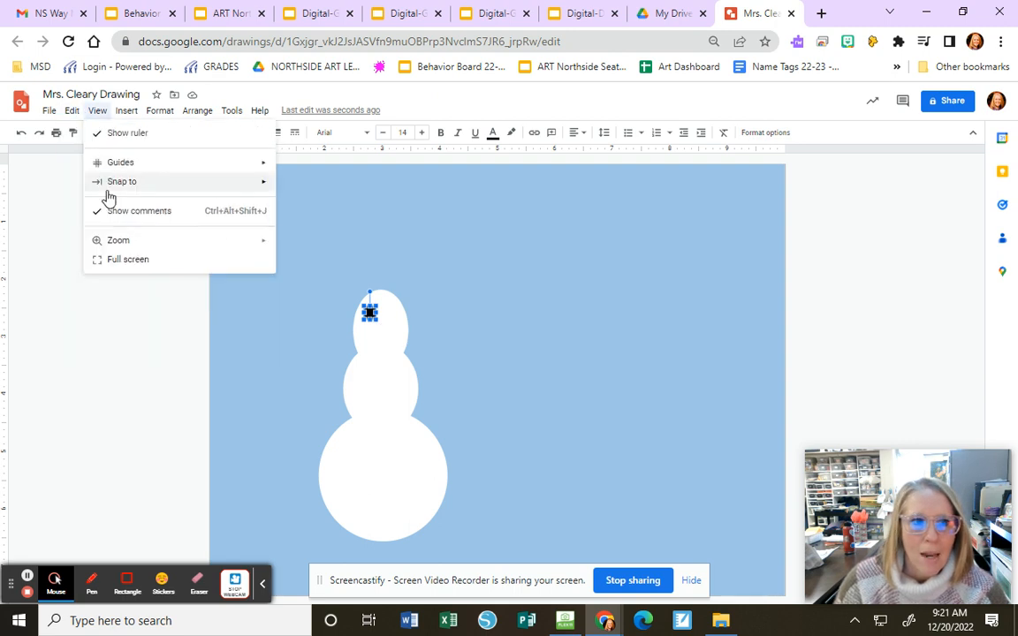
{"action": "left_click", "coordinate": [93, 200]}
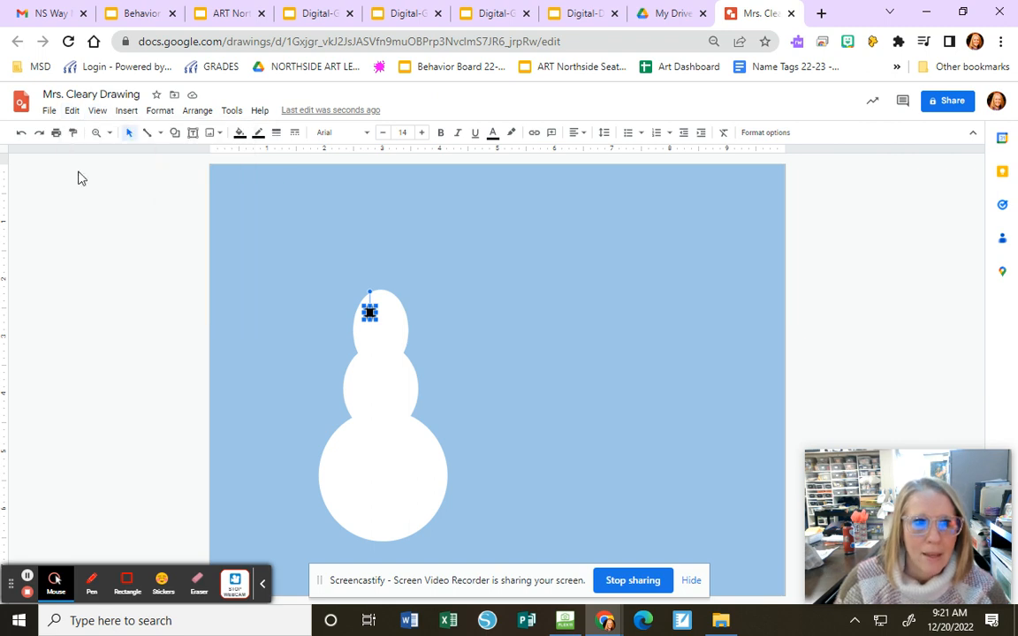
{"action": "left_click", "coordinate": [71, 112]}
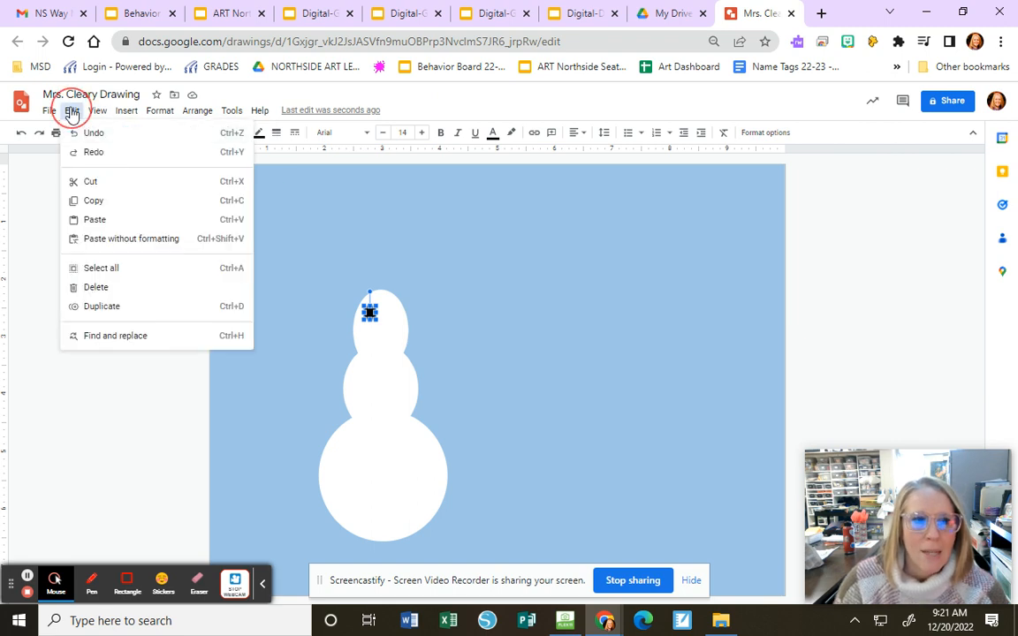
{"action": "left_click", "coordinate": [105, 218]}
{"action": "left_click_drag", "start_coordinate": [378, 320], "coordinate": [390, 311]}
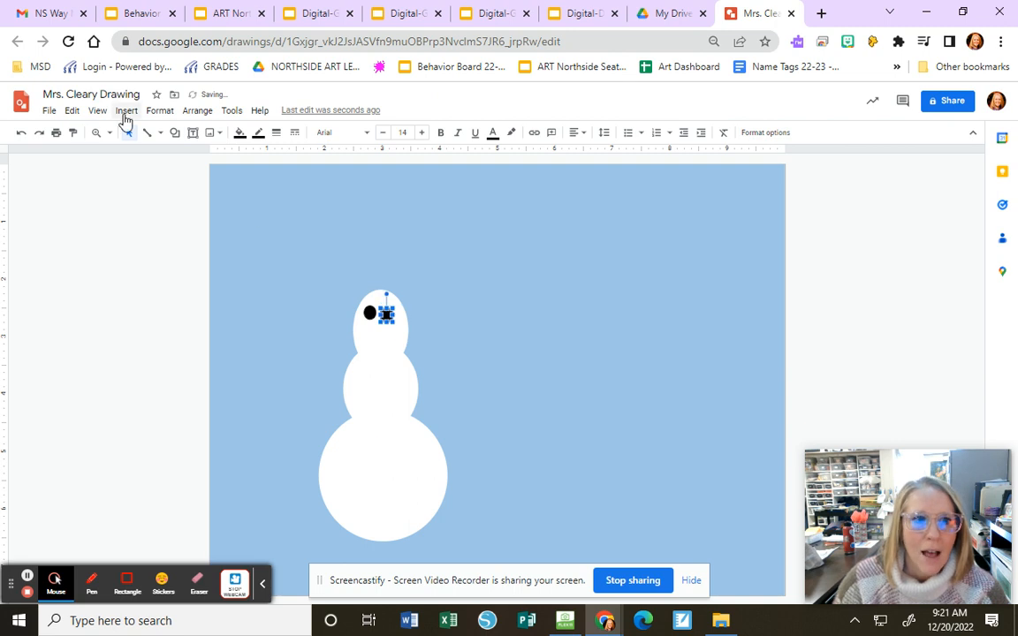
- Paste three more black ovals and place them in a vertical row down the snowman's middle as buttons
{"action": "left_click", "coordinate": [73, 112]}
{"action": "left_click", "coordinate": [105, 219]}
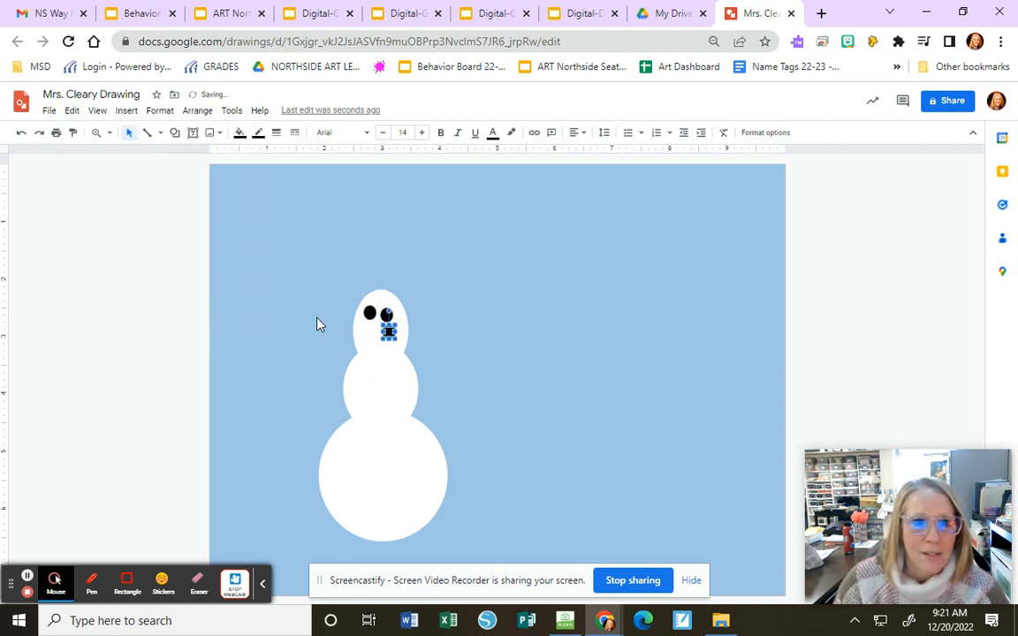
{"action": "left_click_drag", "start_coordinate": [390, 330], "coordinate": [381, 367]}
{"action": "left_click", "coordinate": [72, 113]}
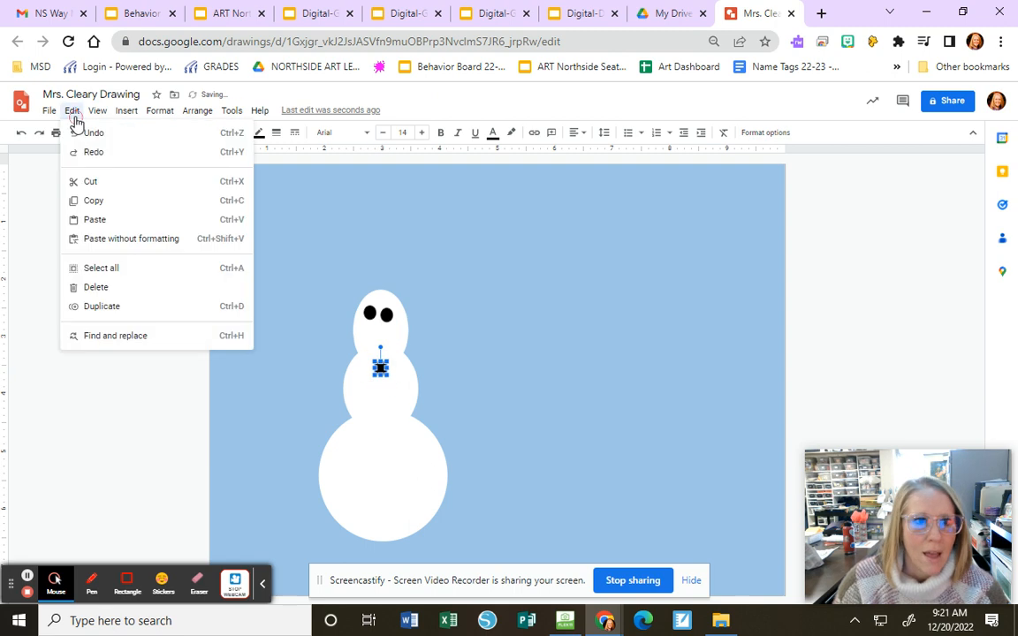
{"action": "left_click", "coordinate": [104, 219]}
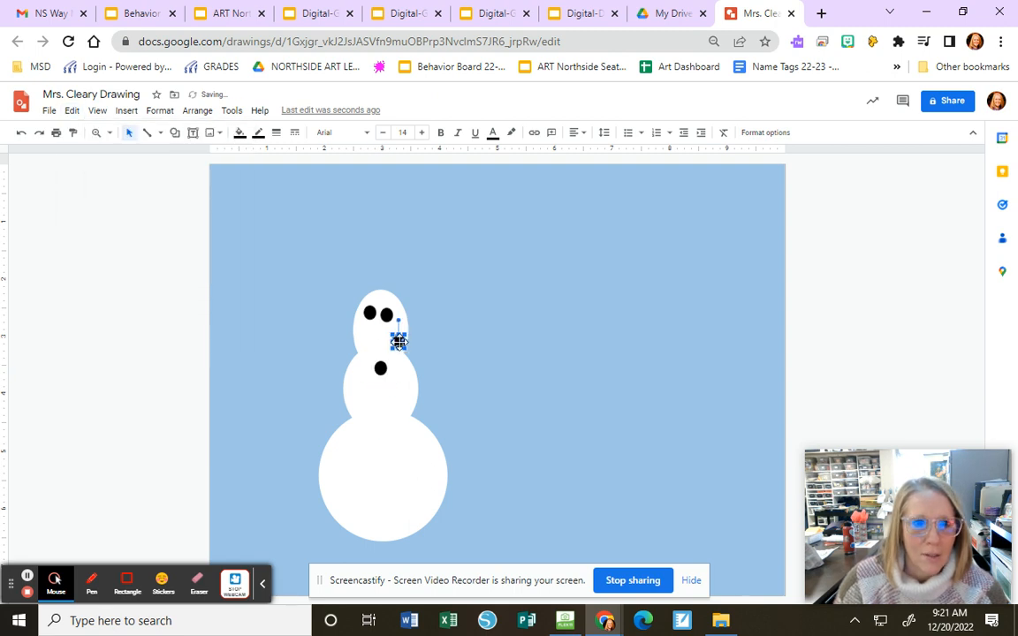
{"action": "left_click_drag", "start_coordinate": [395, 338], "coordinate": [380, 391]}
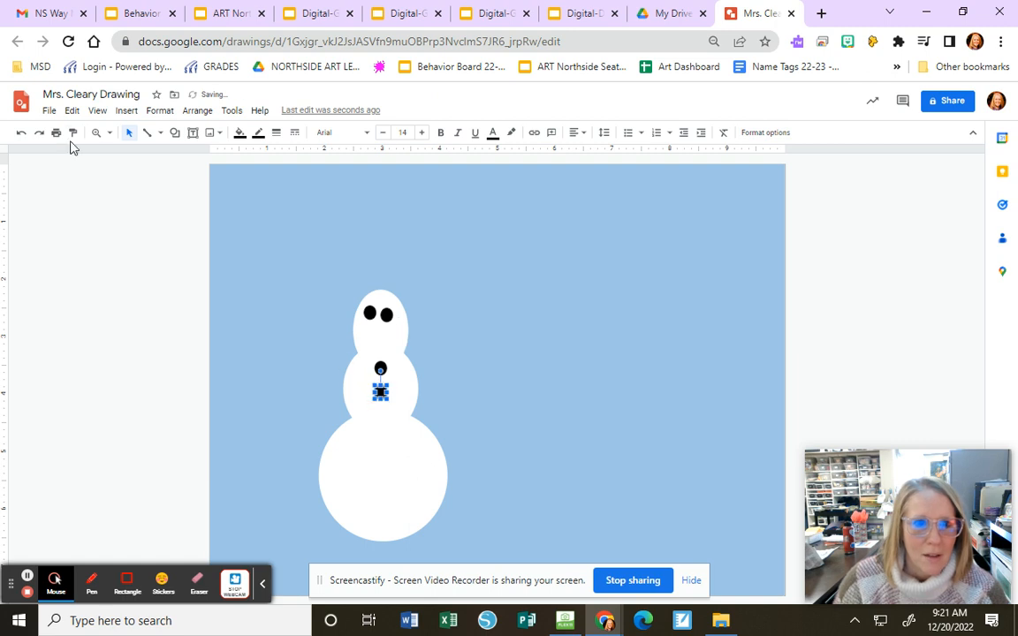
{"action": "left_click", "coordinate": [73, 113]}
{"action": "left_click", "coordinate": [103, 218]}
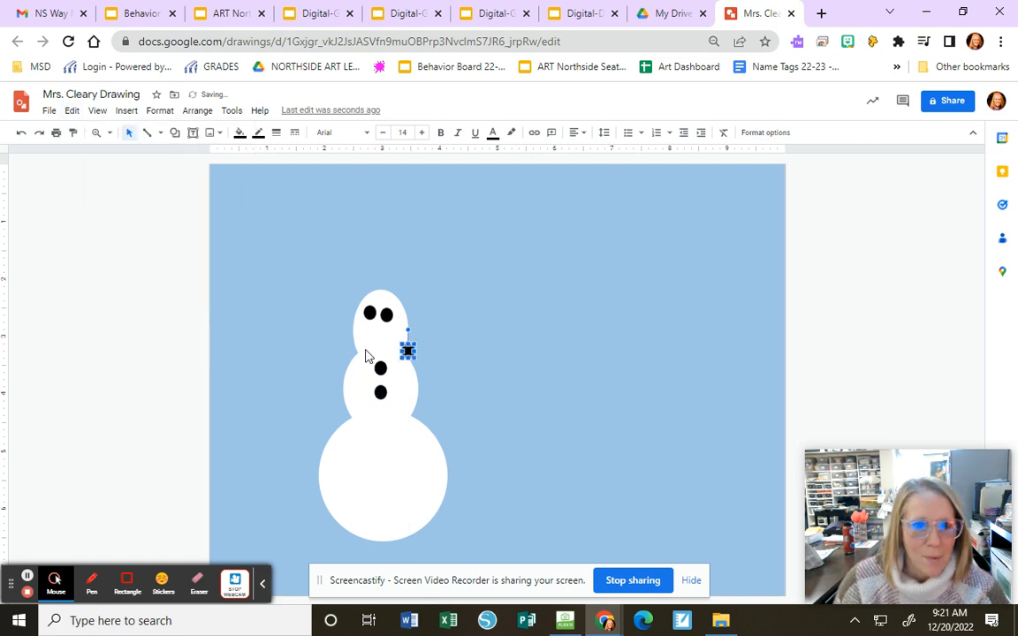
{"action": "left_click_drag", "start_coordinate": [408, 351], "coordinate": [379, 414]}
{"action": "key", "text": "Right"}
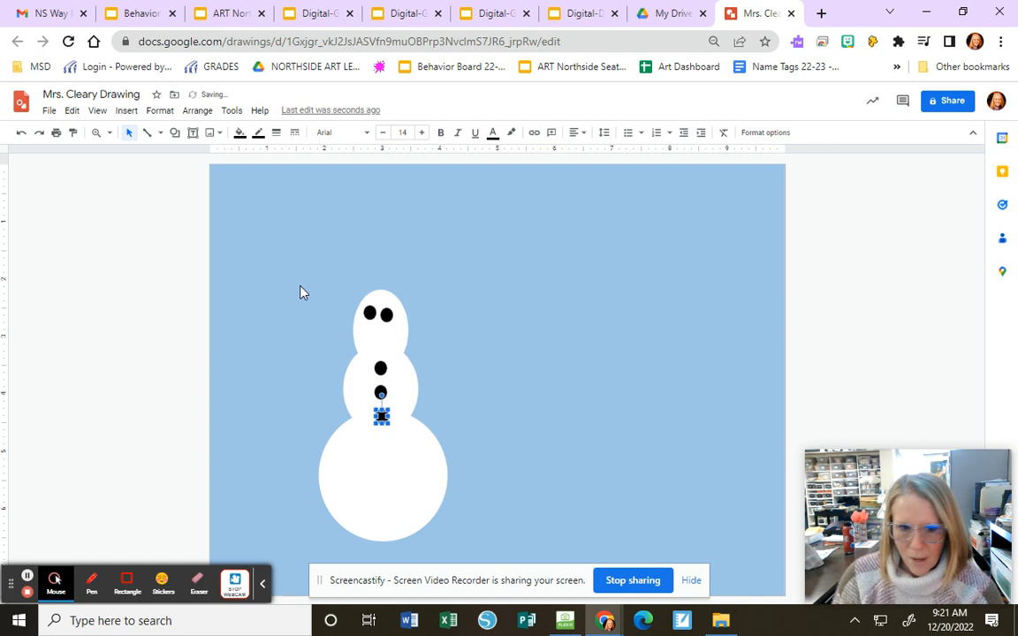
{"action": "left_click", "coordinate": [277, 295]}
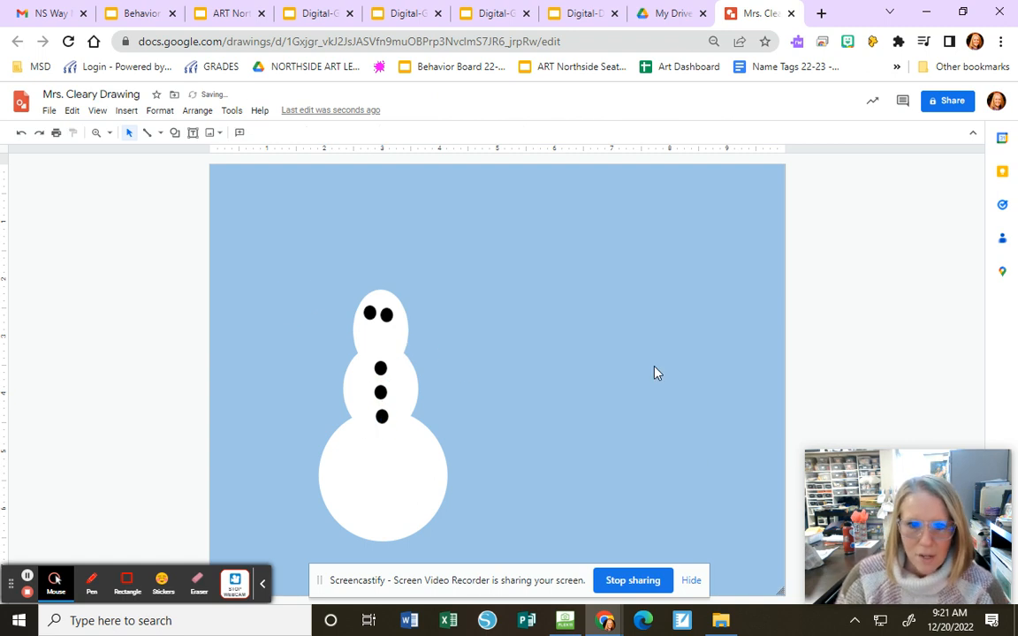
- Hide the screen-sharing notice and collapse the recorder toolbar to clear the lower part of the canvas
{"action": "left_click", "coordinate": [694, 584]}
{"action": "left_click", "coordinate": [262, 584]}
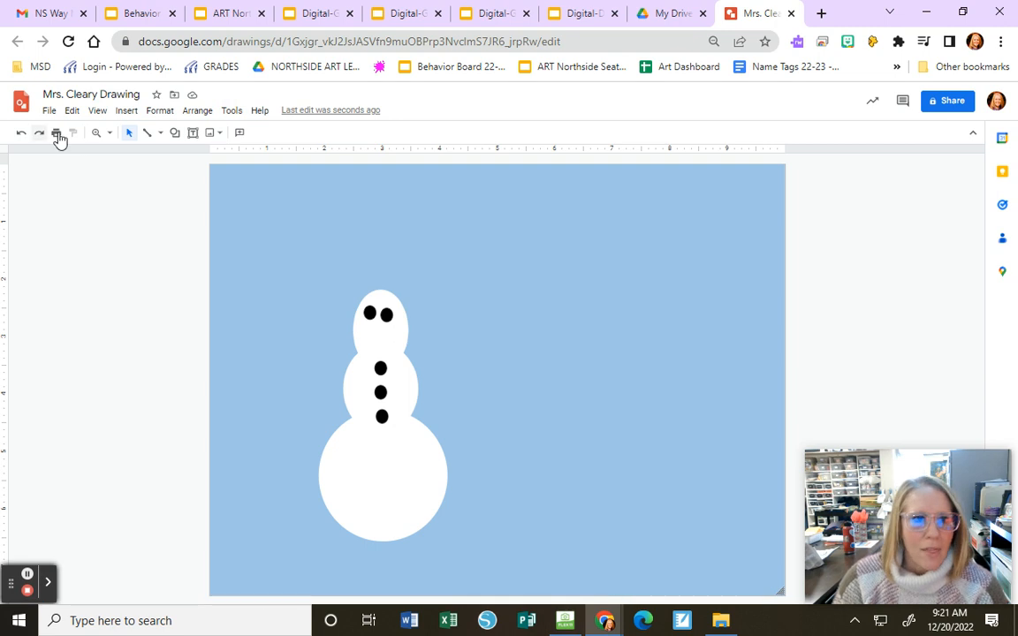
- Draw a full-width rectangle along the canvas's lower edge, fill it white and make its outline transparent
{"action": "left_click", "coordinate": [175, 133]}
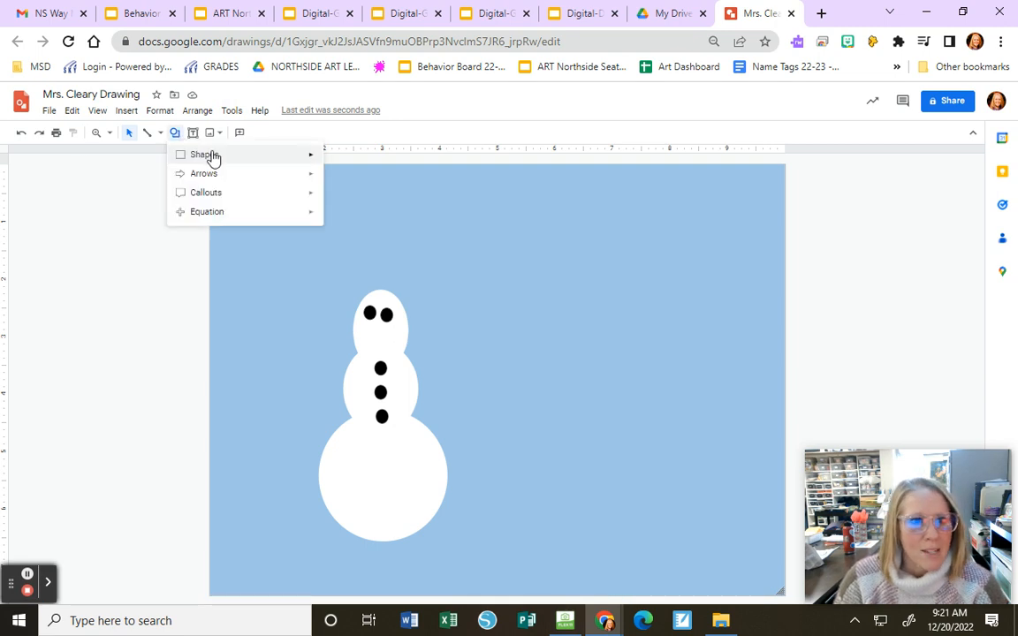
{"action": "left_click", "coordinate": [333, 160]}
{"action": "left_click_drag", "start_coordinate": [210, 501], "coordinate": [786, 596]}
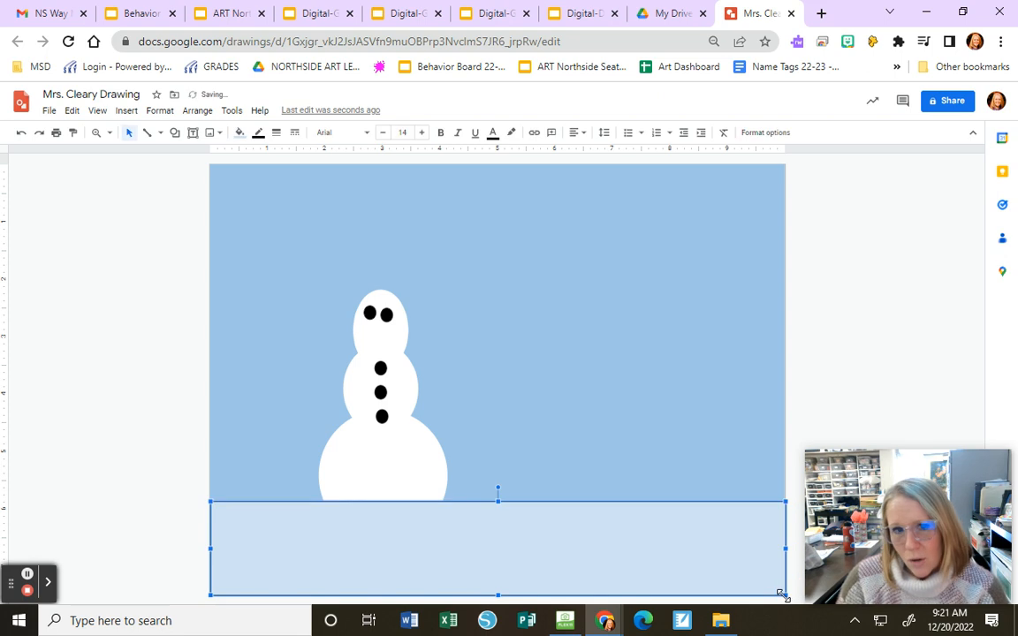
{"action": "left_click", "coordinate": [239, 132]}
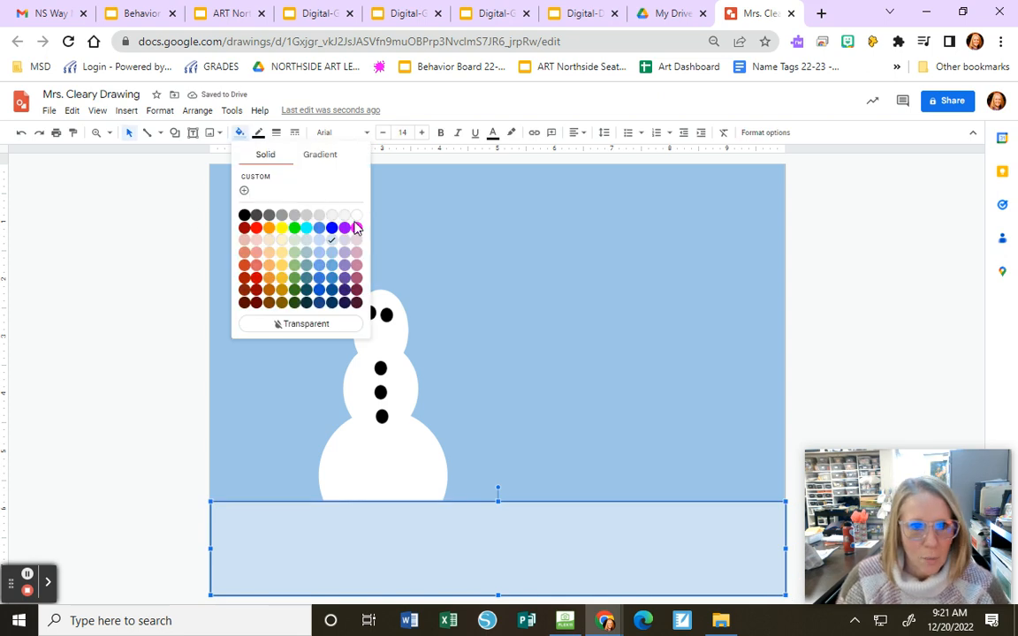
{"action": "left_click", "coordinate": [357, 222]}
{"action": "left_click", "coordinate": [258, 133]}
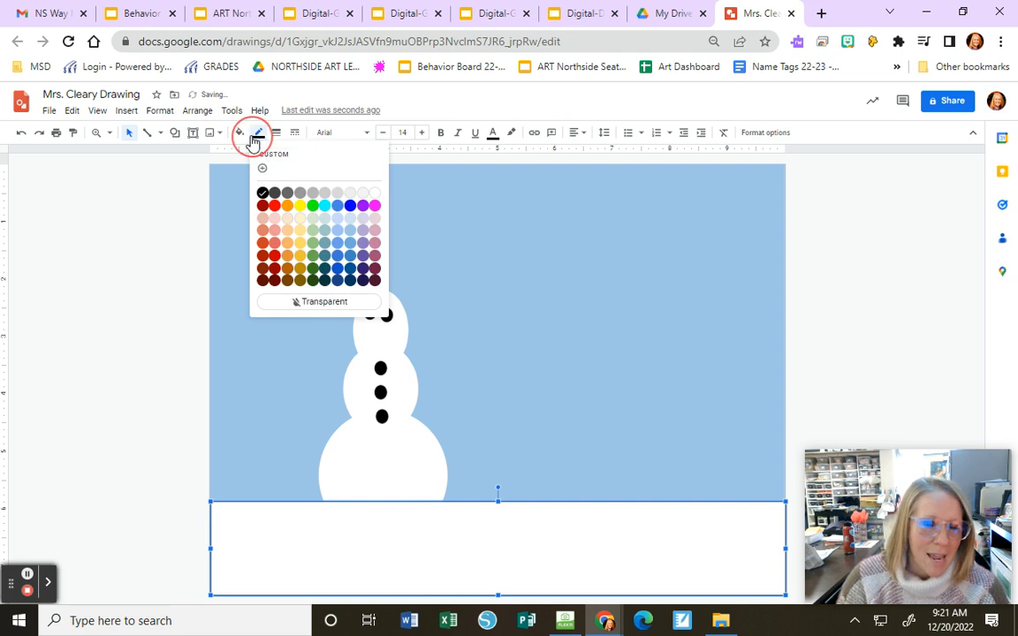
{"action": "left_click", "coordinate": [295, 302]}
{"action": "left_click", "coordinate": [285, 321]}
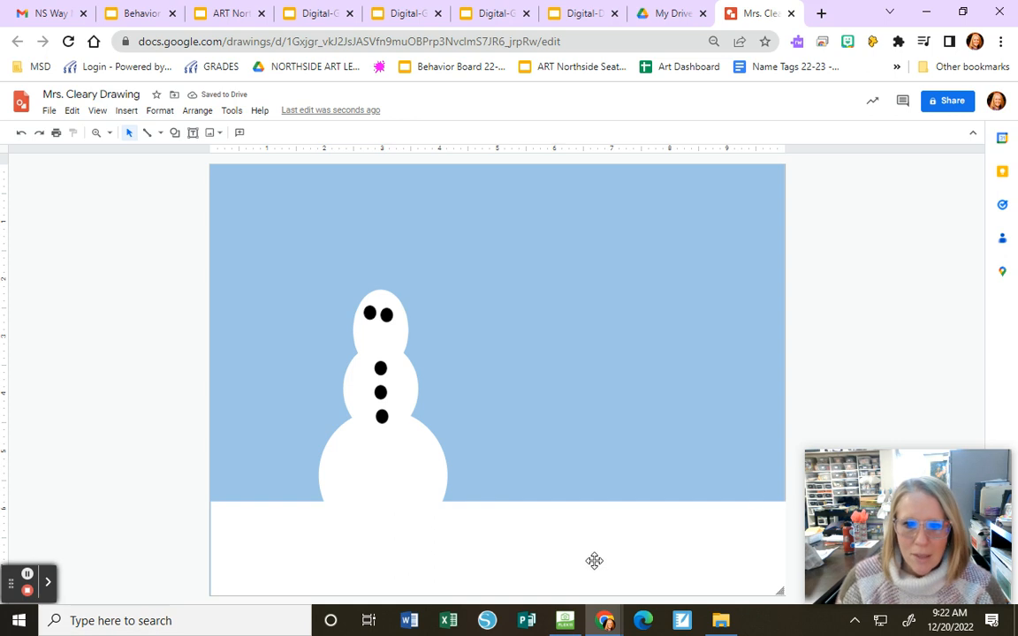
- Delete the white ground rectangle, and undo step by step back to before the third button was positioned
{"action": "left_click", "coordinate": [519, 541]}
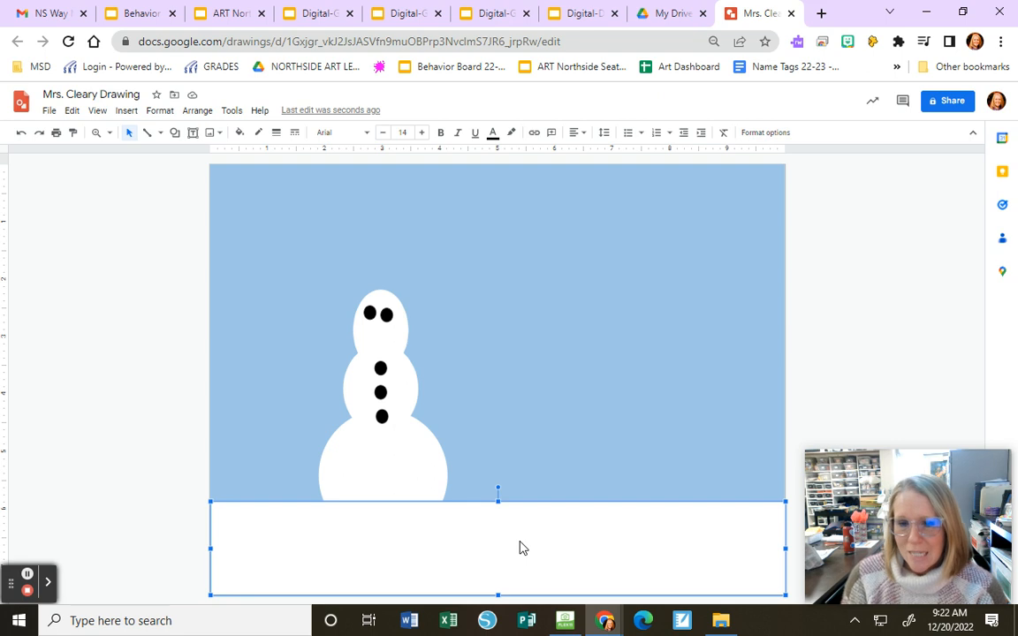
{"action": "key", "text": "Delete"}
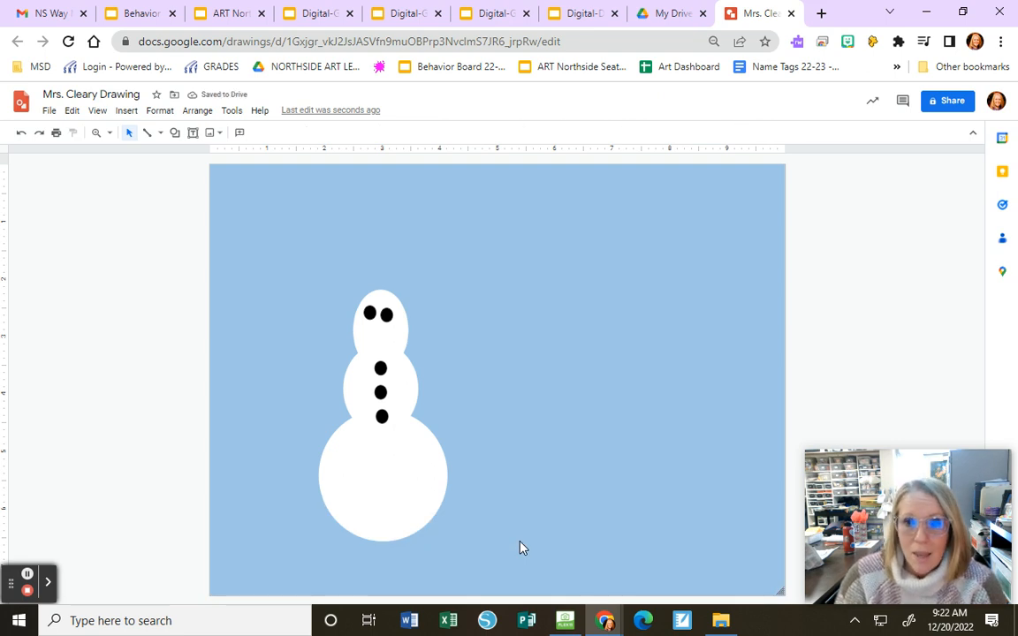
{"action": "left_click", "coordinate": [19, 135]}
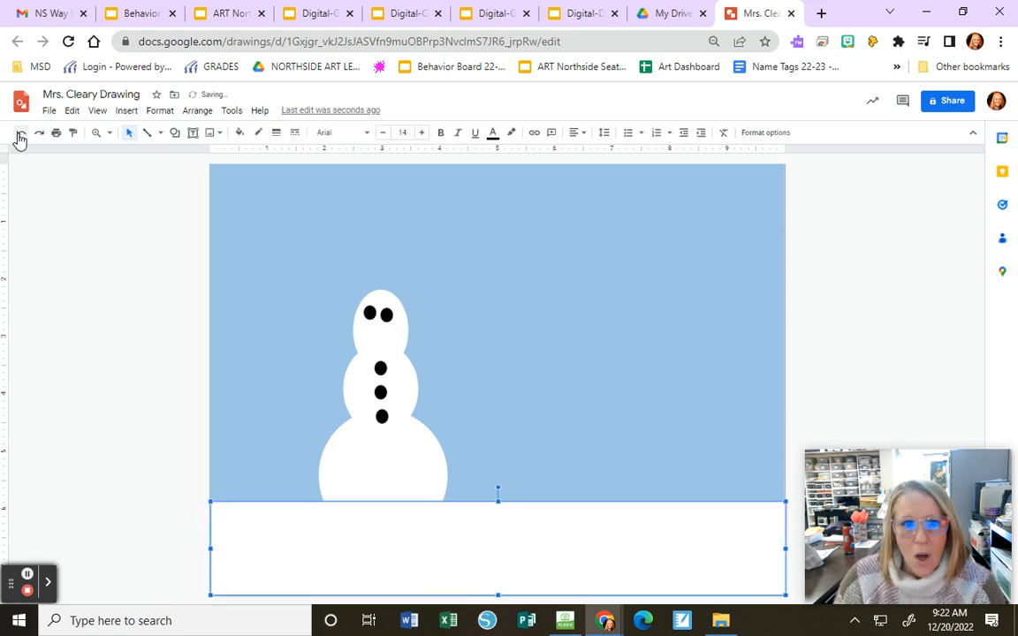
{"action": "left_click", "coordinate": [19, 135]}
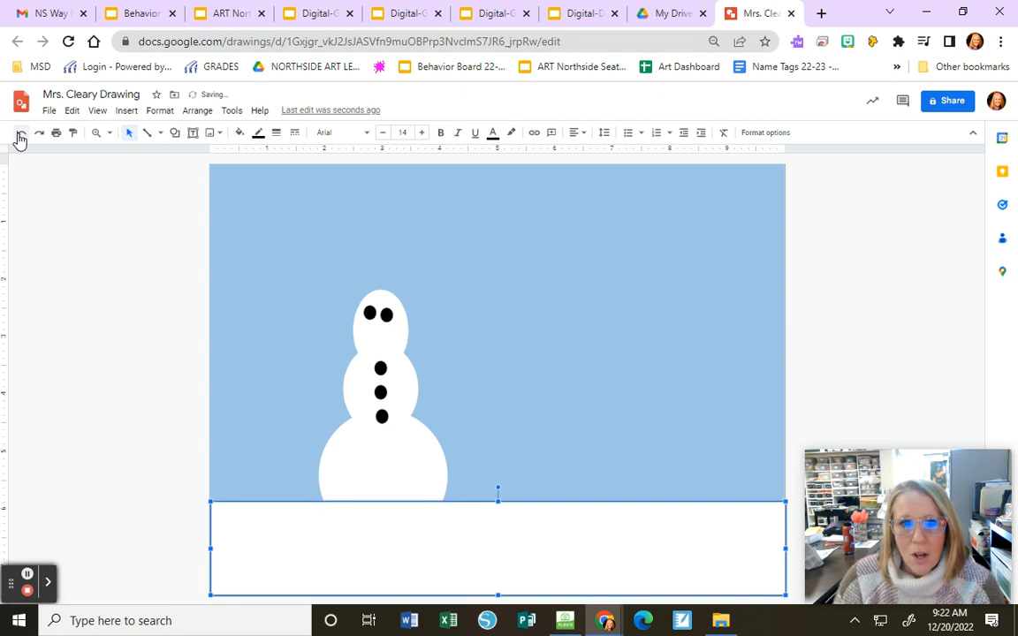
{"action": "left_click", "coordinate": [19, 135]}
{"action": "left_click", "coordinate": [20, 134]}
{"action": "left_click", "coordinate": [19, 135]}
{"action": "left_click", "coordinate": [19, 135]}
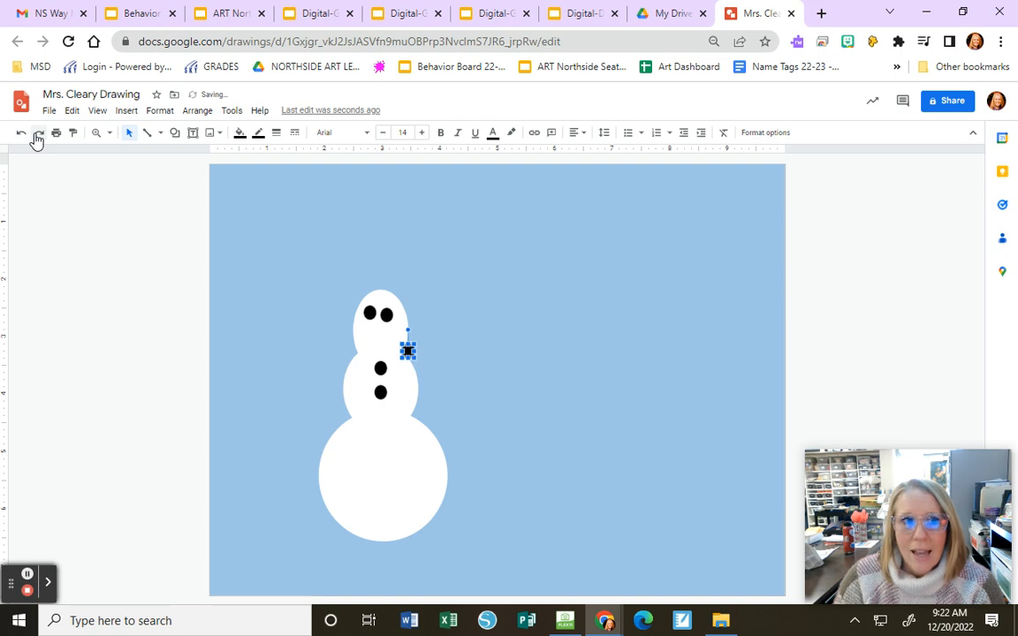
- Redo the undone edits up to the white ground rectangle and delete that rectangle
{"action": "left_click", "coordinate": [38, 135]}
{"action": "left_click", "coordinate": [38, 135]}
{"action": "left_click", "coordinate": [38, 134]}
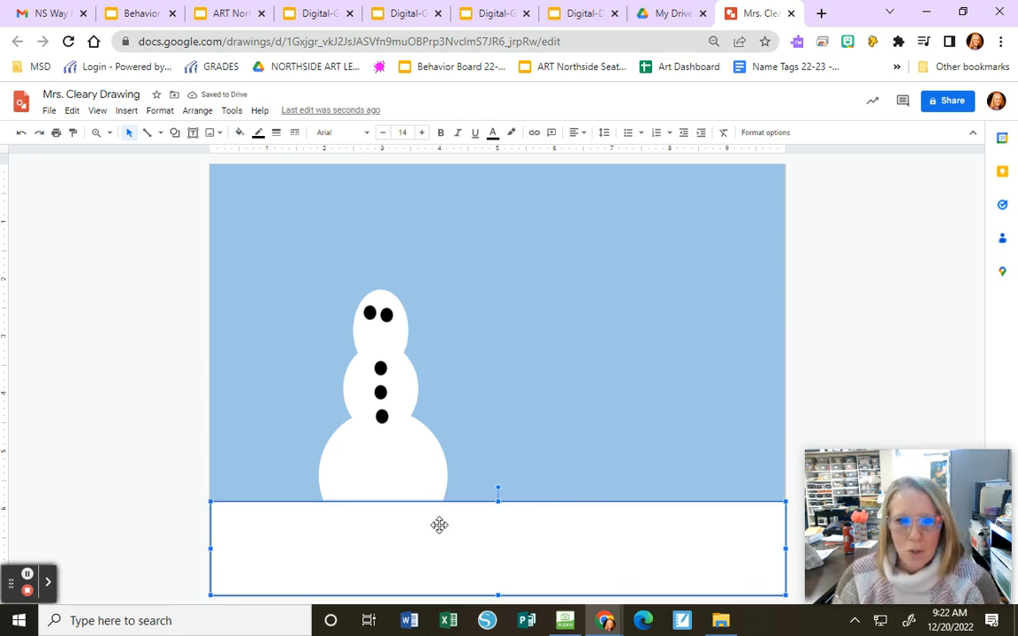
{"action": "key", "text": "Delete"}
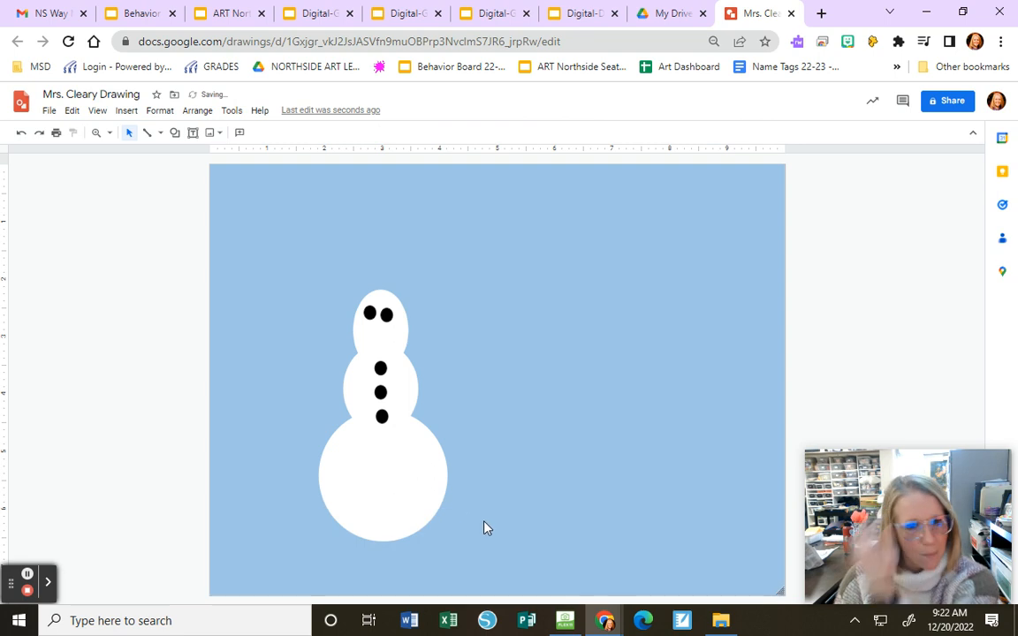
- Draw two straight lines slanting upward and outward from the sides of the middle snowball as the snowman's arms
{"action": "left_click", "coordinate": [148, 136]}
{"action": "left_click", "coordinate": [161, 134]}
{"action": "left_click", "coordinate": [164, 152]}
{"action": "left_click_drag", "start_coordinate": [344, 389], "coordinate": [304, 354]}
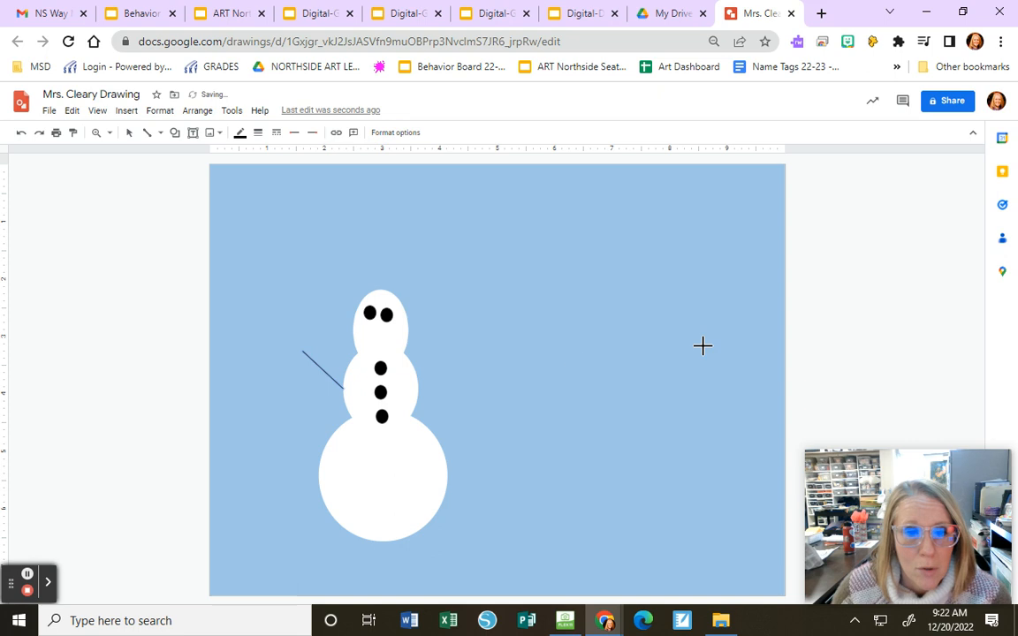
{"action": "left_click", "coordinate": [420, 383]}
{"action": "left_click_drag", "start_coordinate": [418, 389], "coordinate": [457, 359]}
- Draw a closed, full-width polyline with an uneven hilly upper edge along the bottom of the canvas as the snowy ground
{"action": "left_click", "coordinate": [162, 133]}
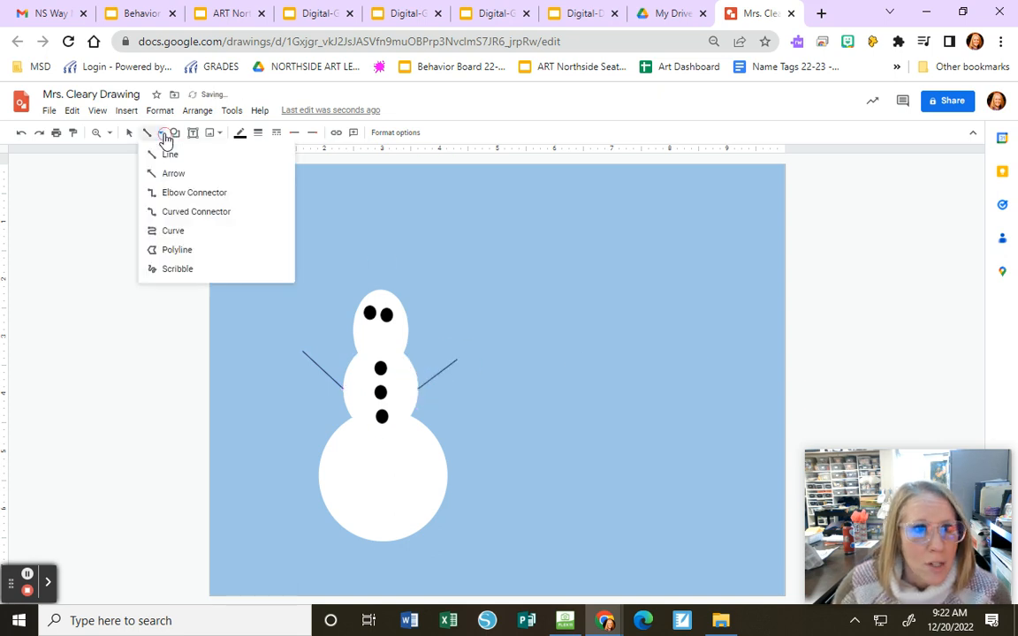
{"action": "left_click", "coordinate": [162, 255]}
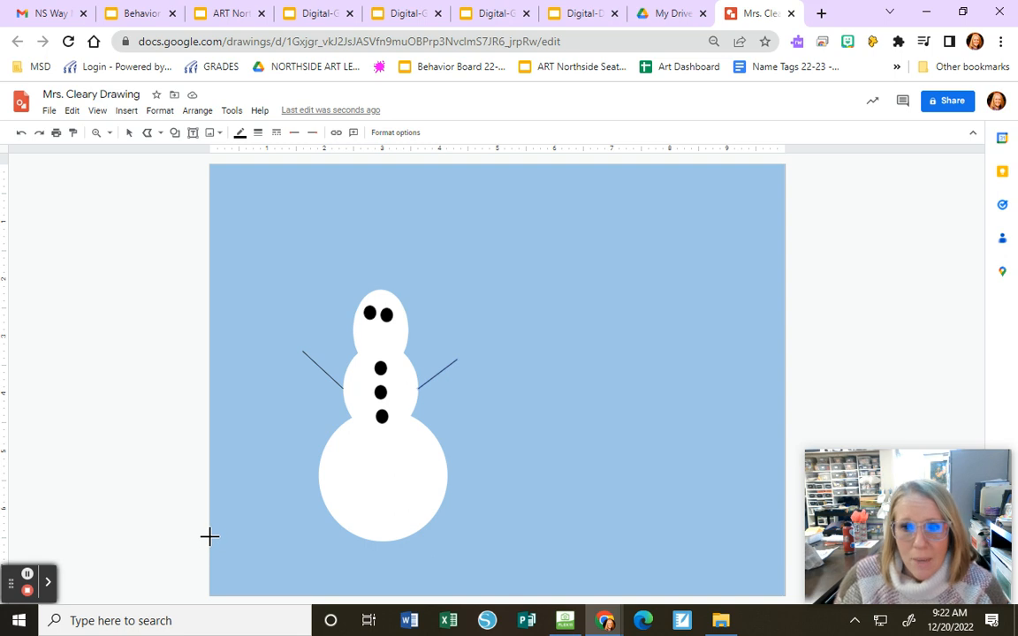
{"action": "left_click", "coordinate": [210, 537]}
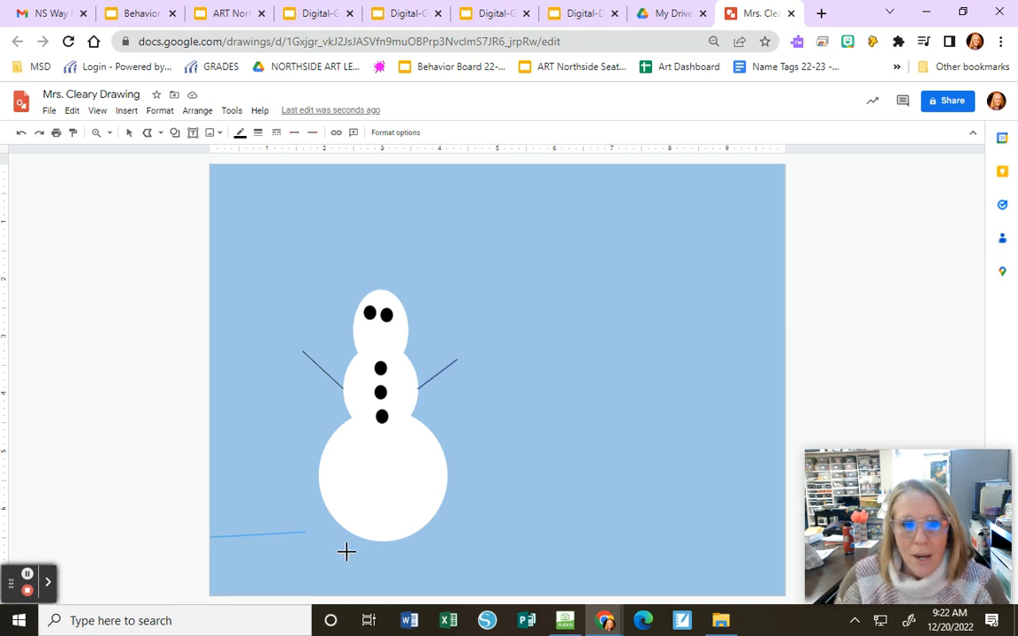
{"action": "left_click", "coordinate": [358, 504]}
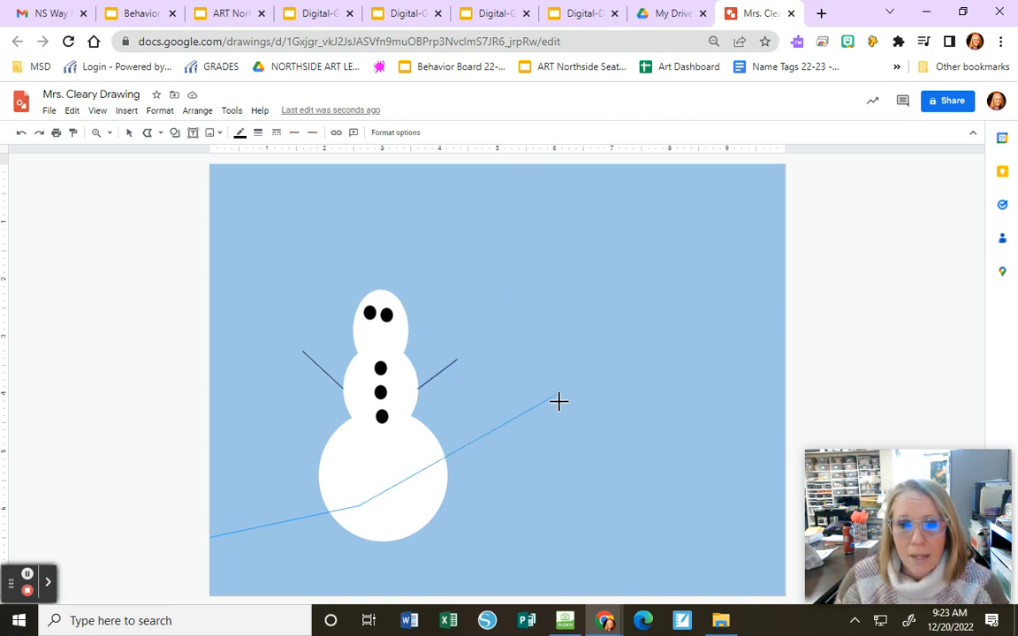
{"action": "left_click", "coordinate": [575, 520]}
{"action": "left_click", "coordinate": [645, 484]}
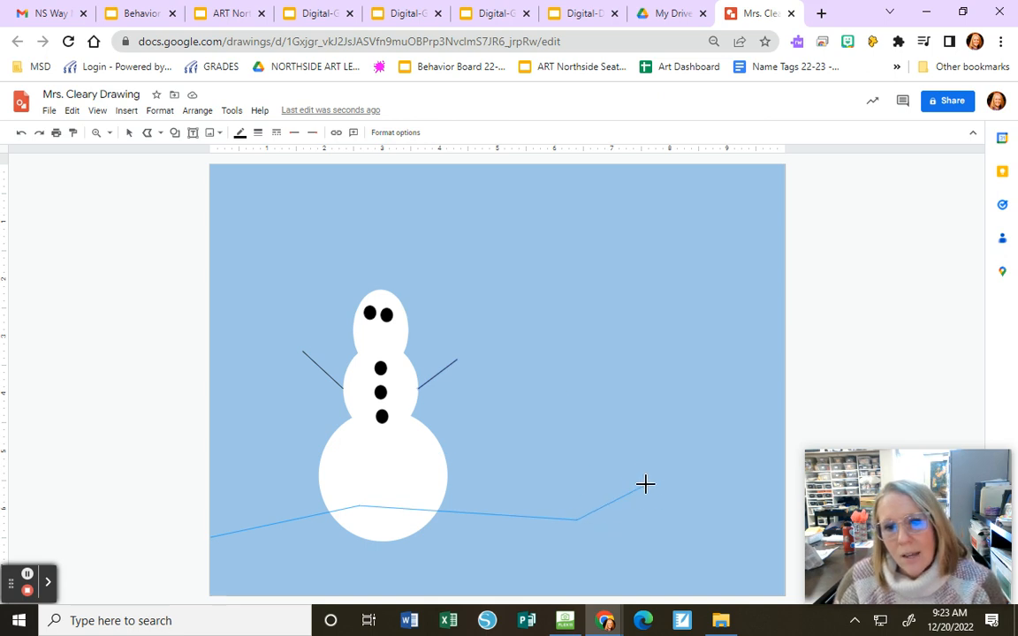
{"action": "left_click", "coordinate": [712, 509]}
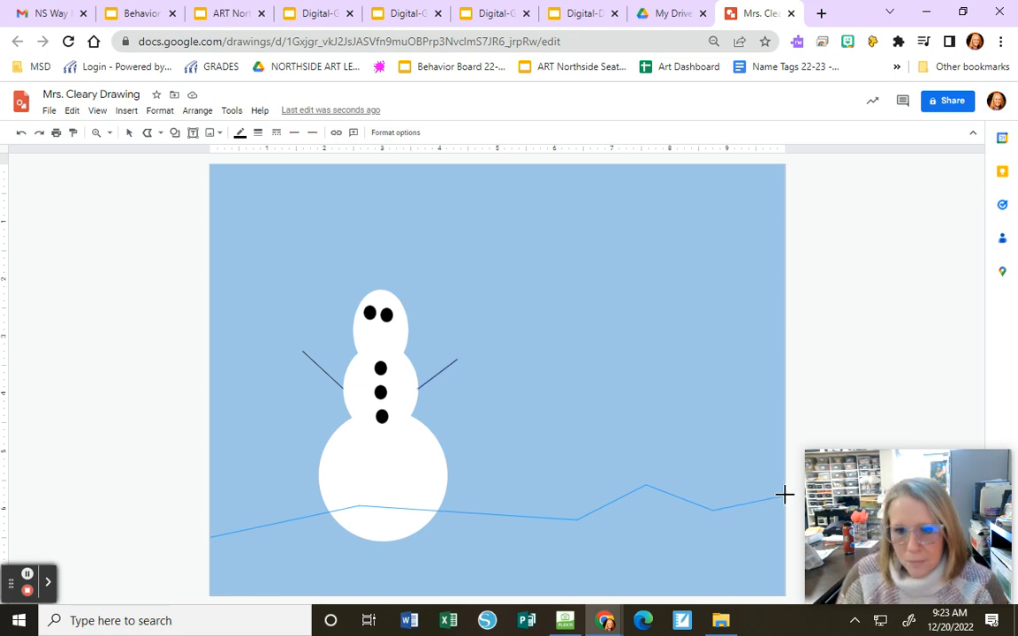
{"action": "left_click", "coordinate": [785, 496]}
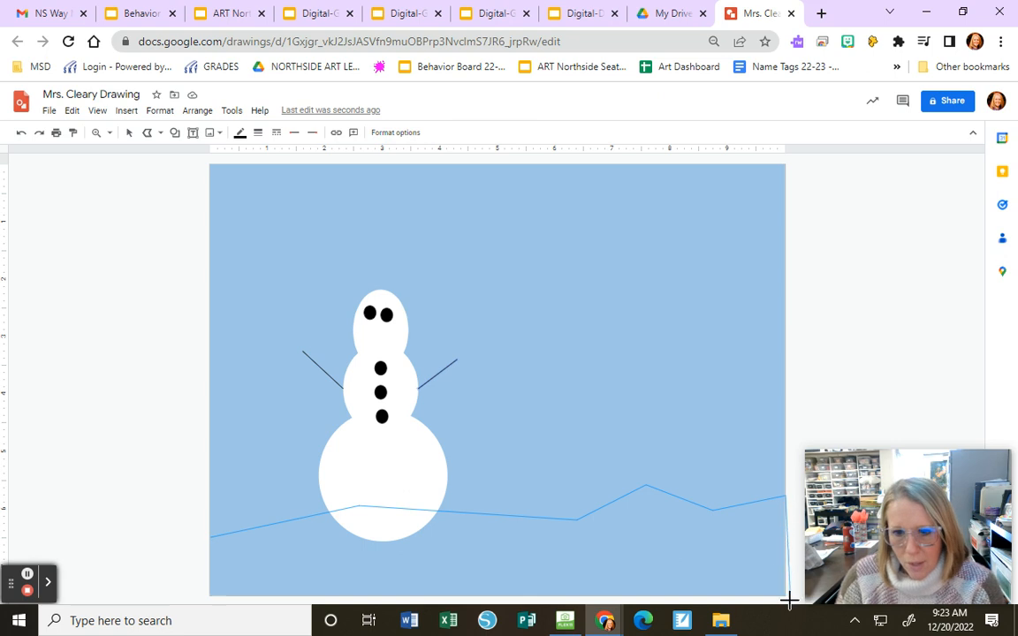
{"action": "left_click", "coordinate": [784, 597]}
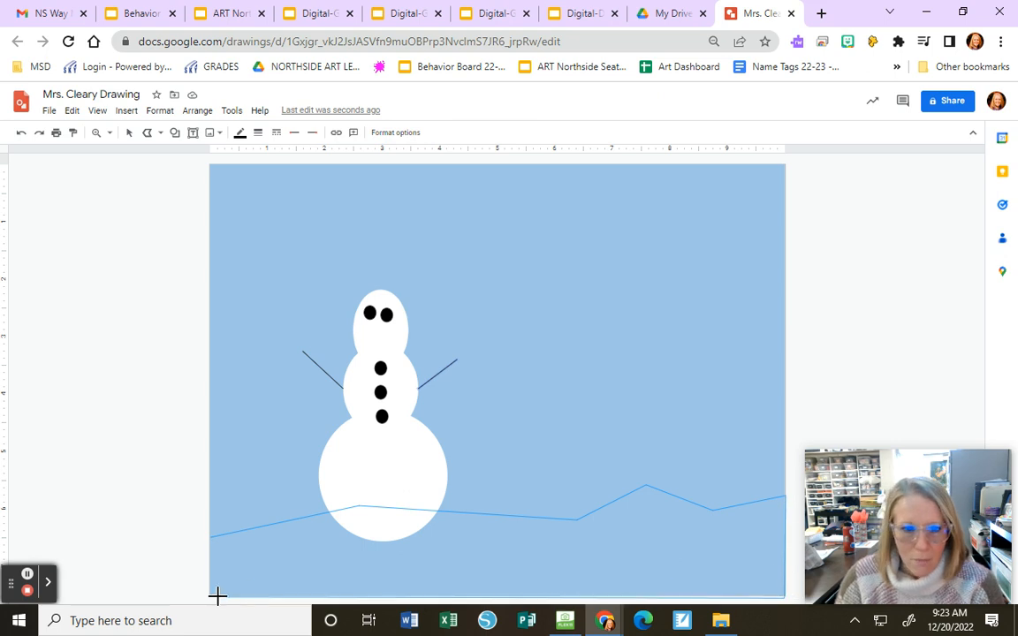
{"action": "left_click", "coordinate": [213, 535]}
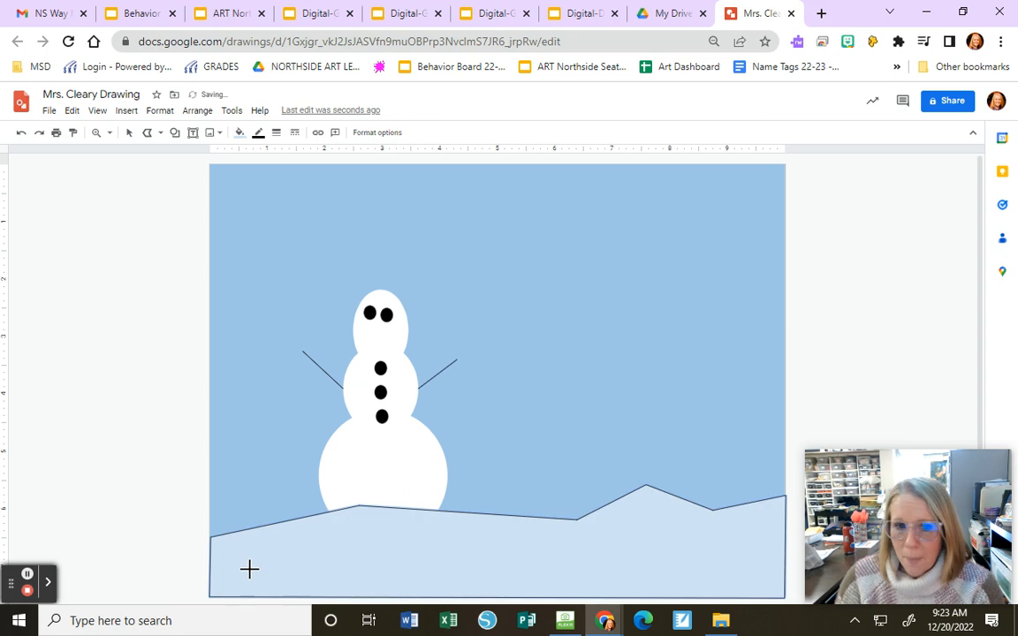
- Fill the hilly ground shape light gray and make its outline transparent
{"action": "left_click", "coordinate": [239, 133]}
{"action": "left_click", "coordinate": [331, 217]}
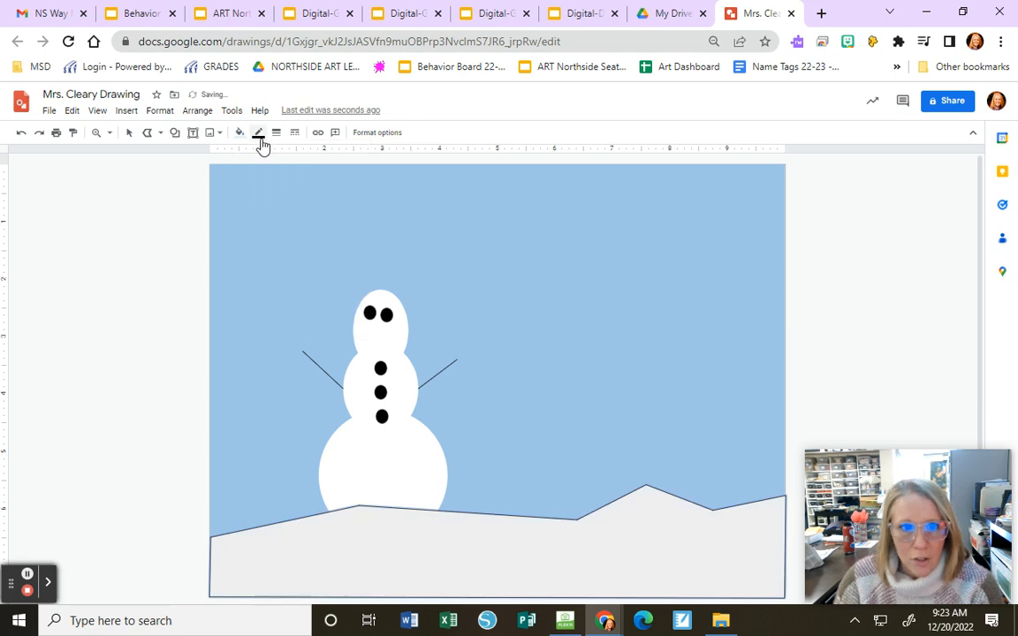
{"action": "left_click", "coordinate": [258, 134]}
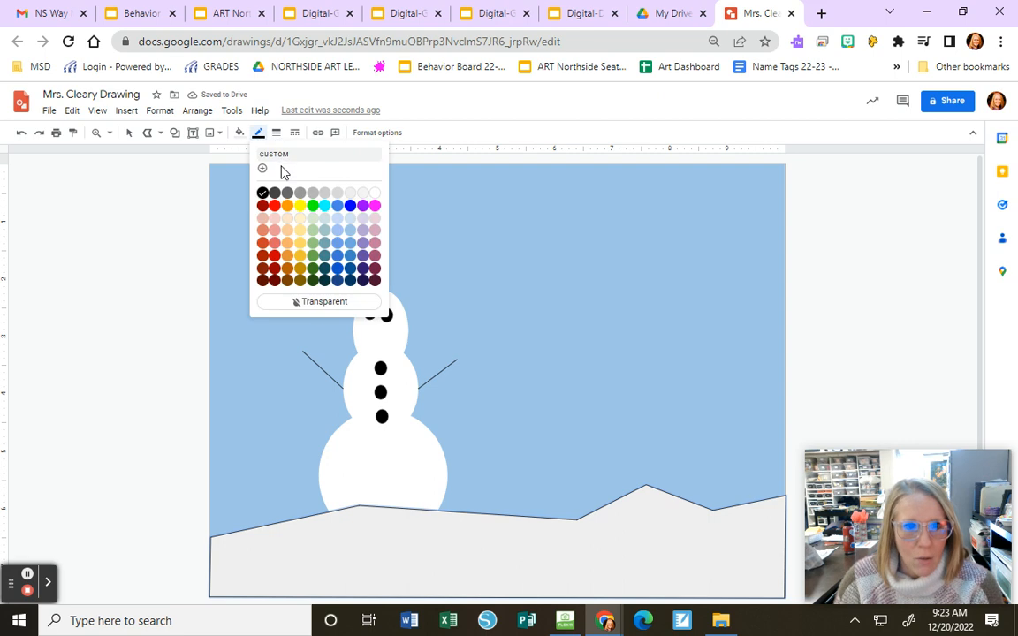
{"action": "left_click", "coordinate": [316, 301]}
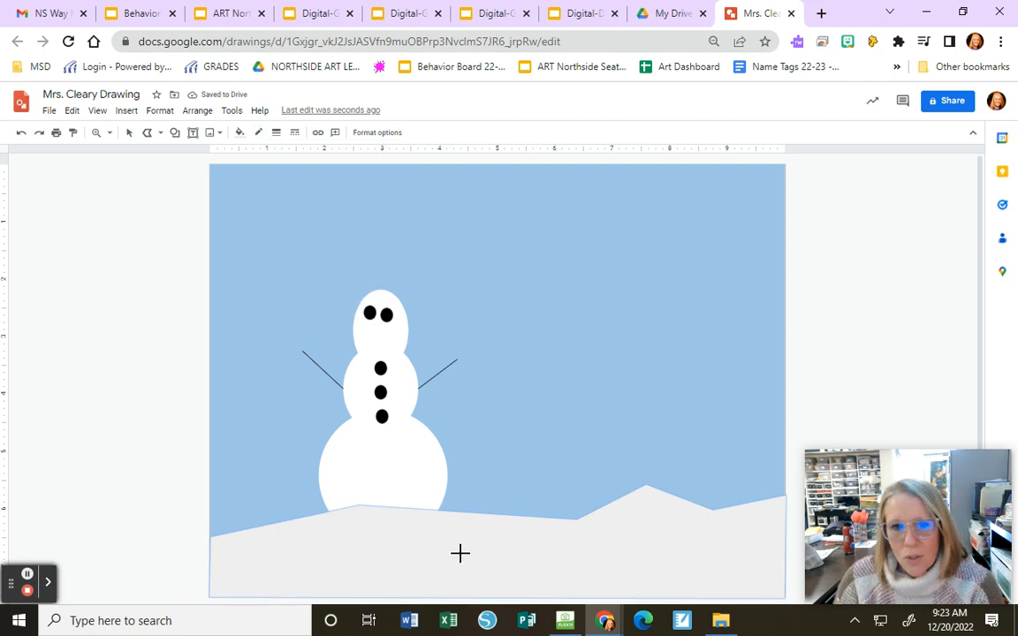
- Send the hilly ground shape to the back, behind the snowman, and deselect it
{"action": "left_click", "coordinate": [130, 133]}
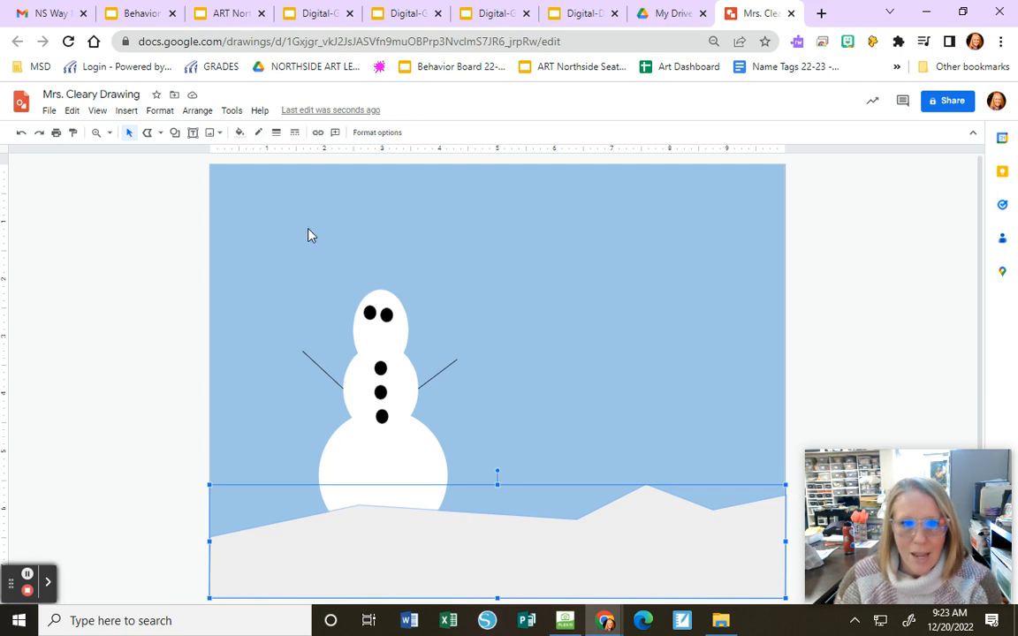
{"action": "left_click", "coordinate": [199, 112]}
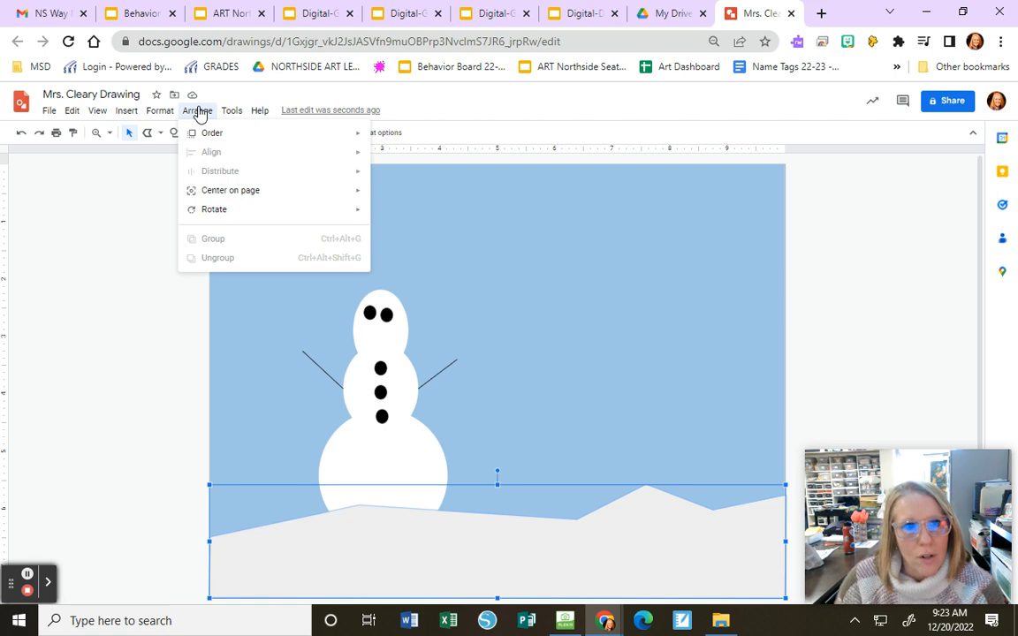
{"action": "mouse_move", "coordinate": [216, 135]}
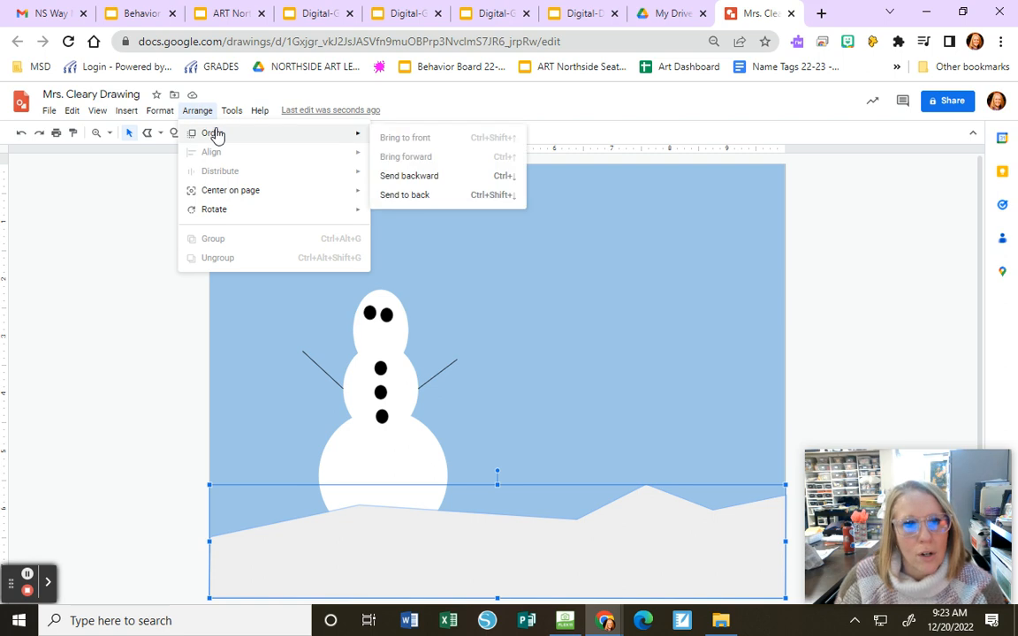
{"action": "left_click", "coordinate": [409, 196]}
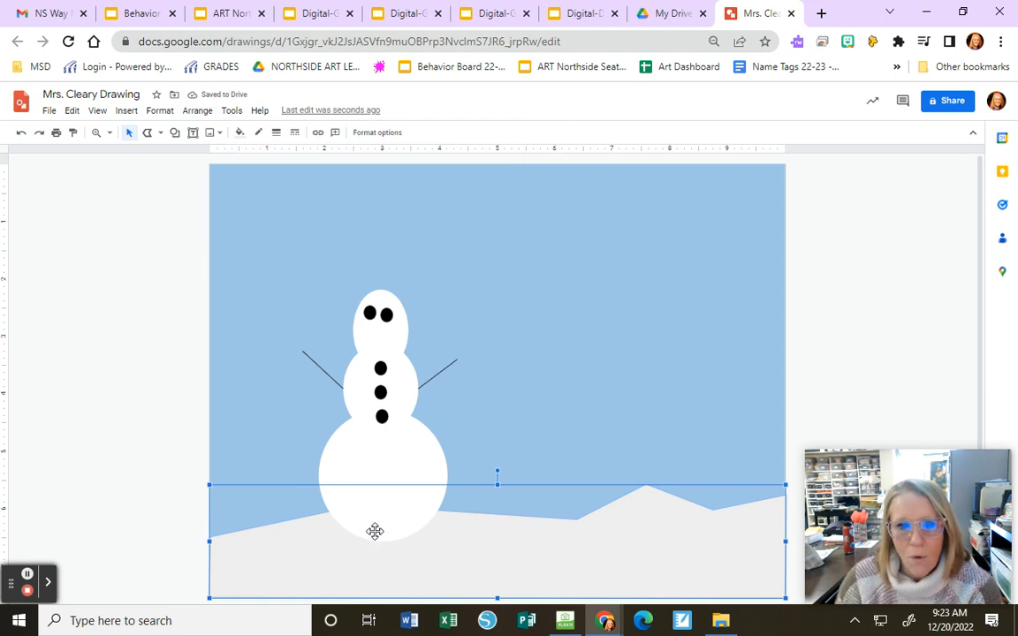
{"action": "left_click", "coordinate": [186, 377]}
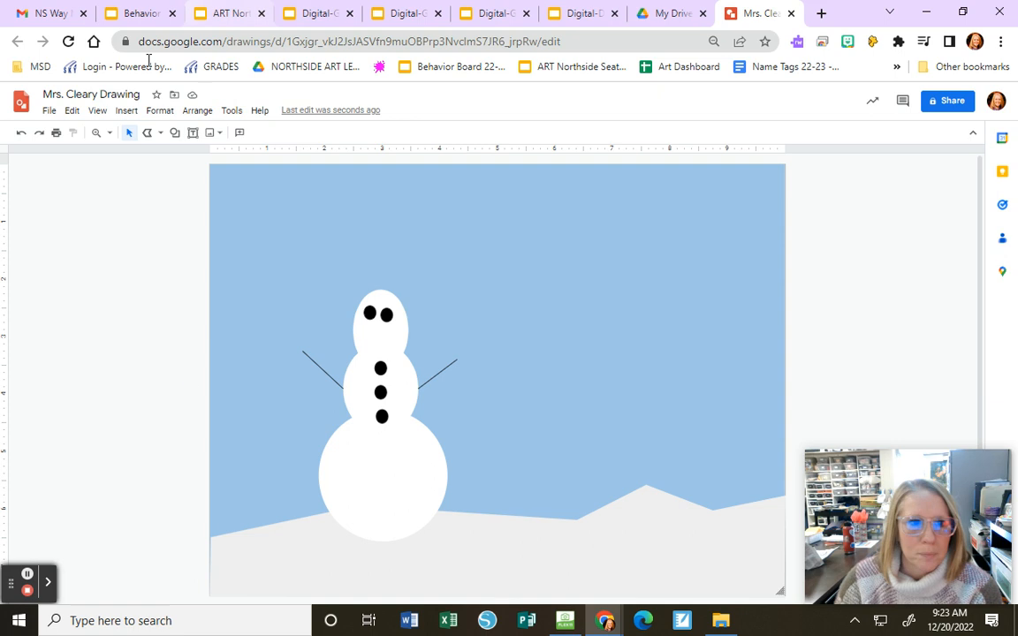
- Draw a closed polyline scarf across the snowman's neck, slanting up to the right with a jagged end
{"action": "left_click", "coordinate": [161, 135]}
{"action": "left_click", "coordinate": [186, 252]}
{"action": "left_click", "coordinate": [147, 132]}
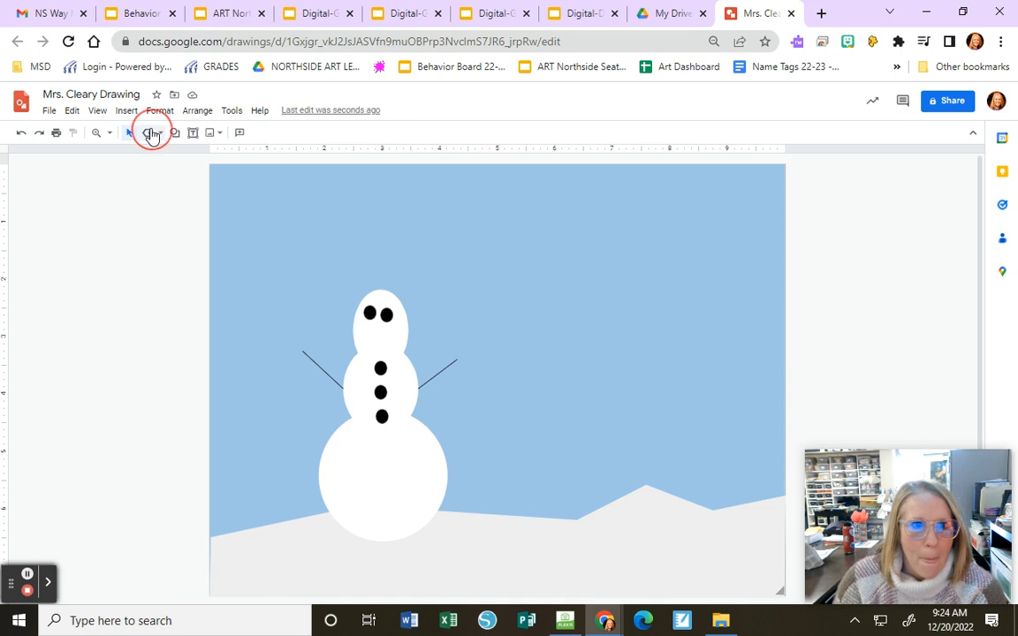
{"action": "mouse_move", "coordinate": [349, 359]}
{"action": "left_mouse_down"}
{"action": "mouse_move", "coordinate": [473, 342]}
{"action": "mouse_move", "coordinate": [452, 337]}
{"action": "mouse_move", "coordinate": [462, 331]}
{"action": "mouse_move", "coordinate": [447, 326]}
{"action": "mouse_move", "coordinate": [456, 323]}
{"action": "mouse_move", "coordinate": [402, 326]}
{"action": "mouse_move", "coordinate": [345, 349]}
{"action": "left_mouse_up"}
- Fill the scarf red and make its outline transparent
{"action": "left_click", "coordinate": [240, 132]}
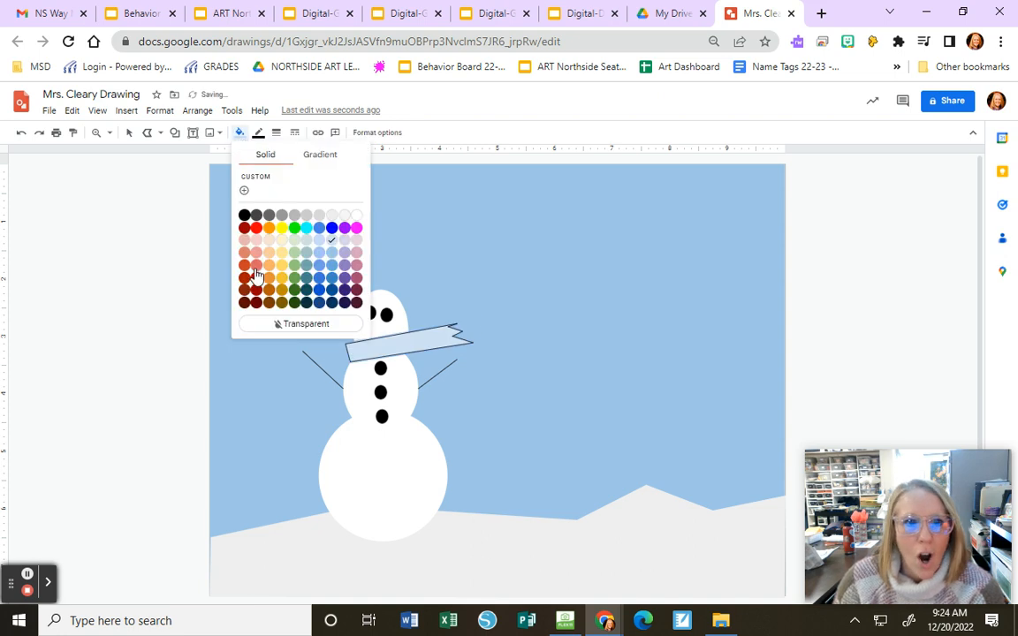
{"action": "left_click", "coordinate": [256, 229]}
{"action": "left_click", "coordinate": [259, 133]}
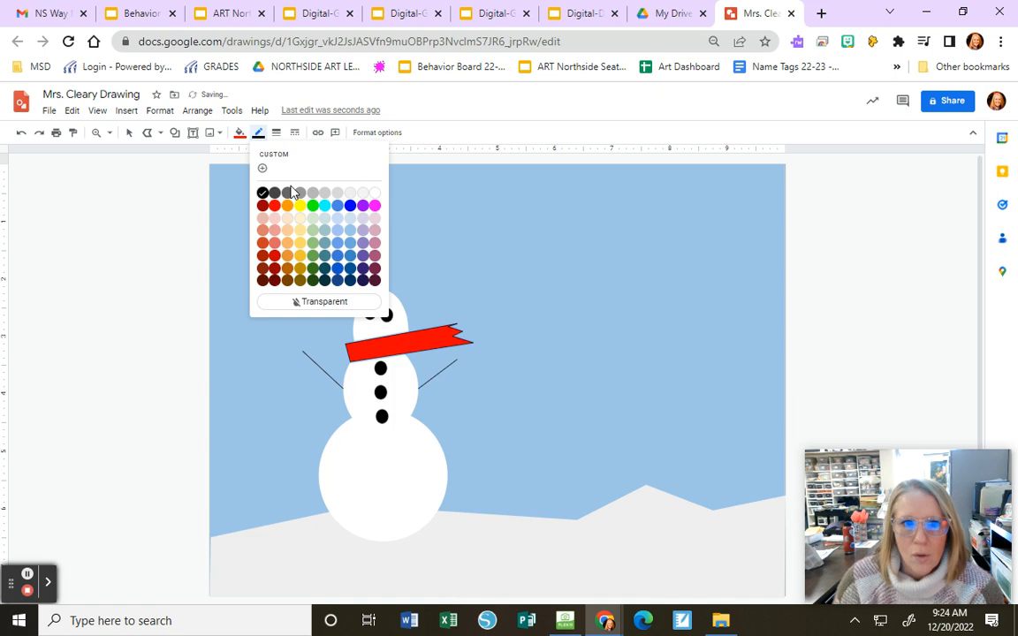
{"action": "left_click", "coordinate": [309, 301]}
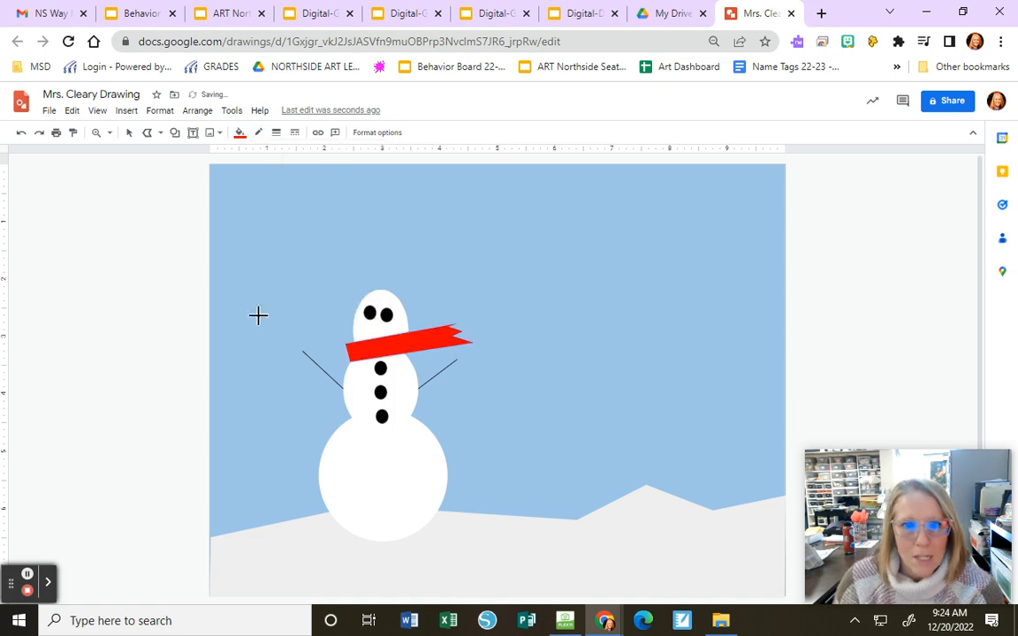
- Draw a nearly square rectangle on top of the snowman's head as a hat and fill it black
{"action": "left_click", "coordinate": [175, 133]}
{"action": "mouse_move", "coordinate": [200, 156]}
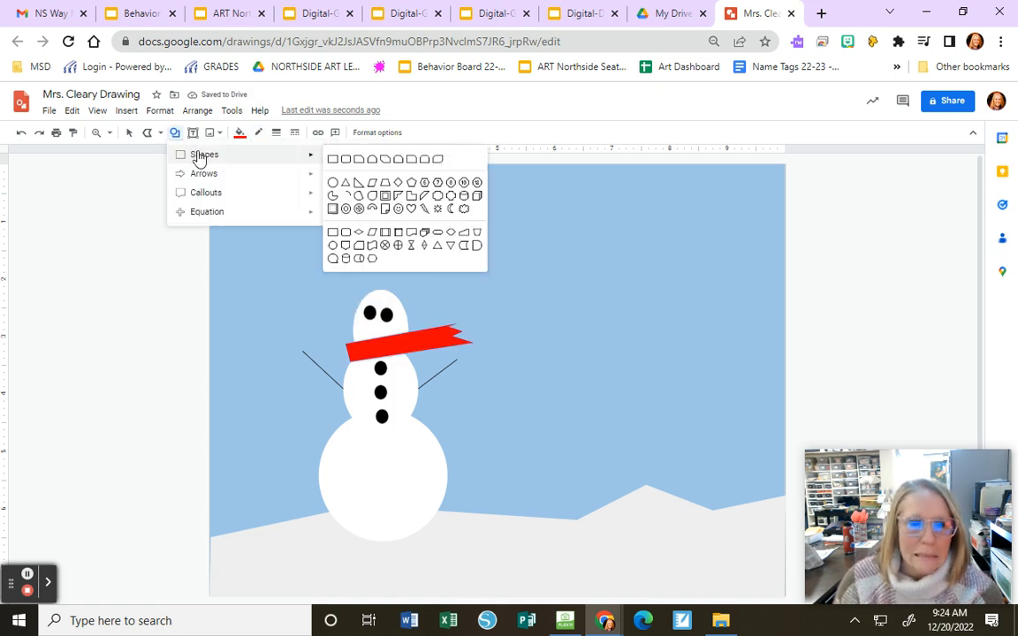
{"action": "left_click", "coordinate": [333, 160]}
{"action": "left_click_drag", "start_coordinate": [399, 256], "coordinate": [358, 294]}
{"action": "left_click", "coordinate": [245, 133]}
{"action": "left_click", "coordinate": [242, 214]}
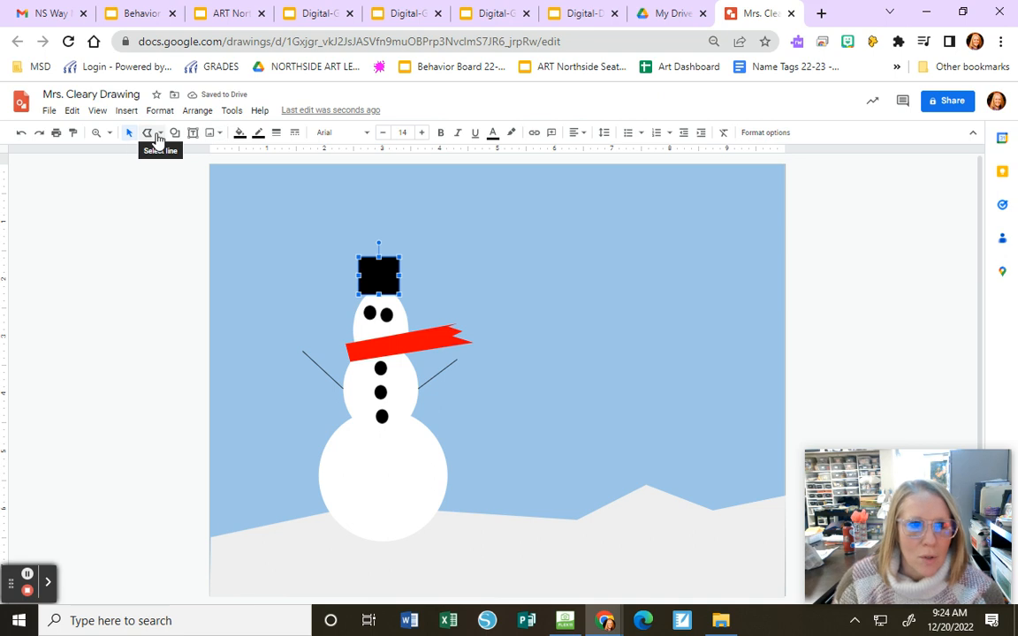
- Draw a cloud shape in the upper right of the sky and fill it white
{"action": "left_click", "coordinate": [177, 132]}
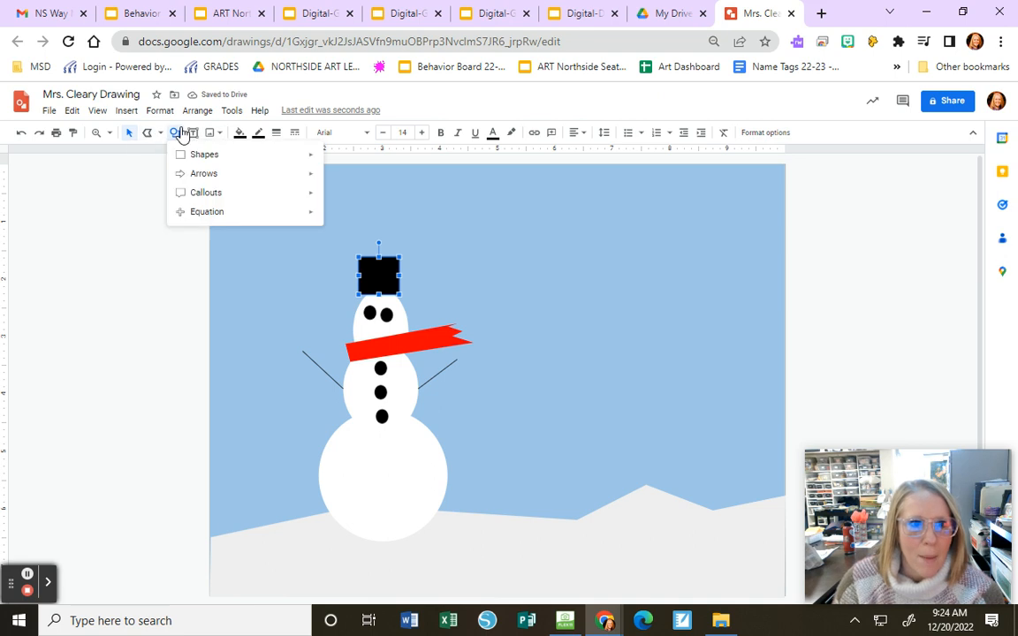
{"action": "mouse_move", "coordinate": [226, 183]}
{"action": "mouse_move", "coordinate": [228, 163]}
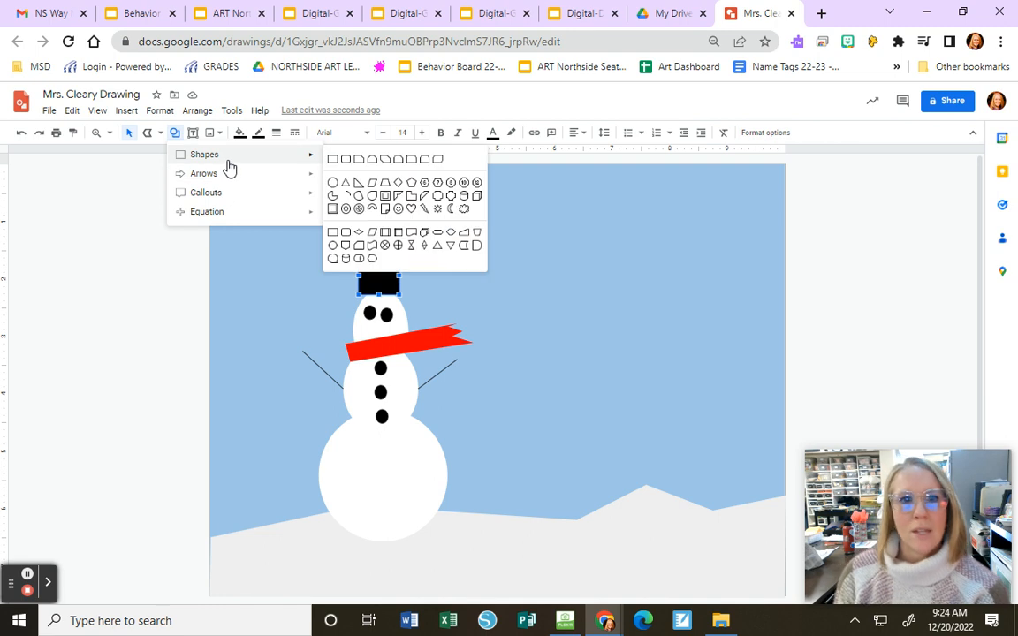
{"action": "left_click", "coordinate": [464, 212]}
{"action": "left_click_drag", "start_coordinate": [698, 193], "coordinate": [597, 262]}
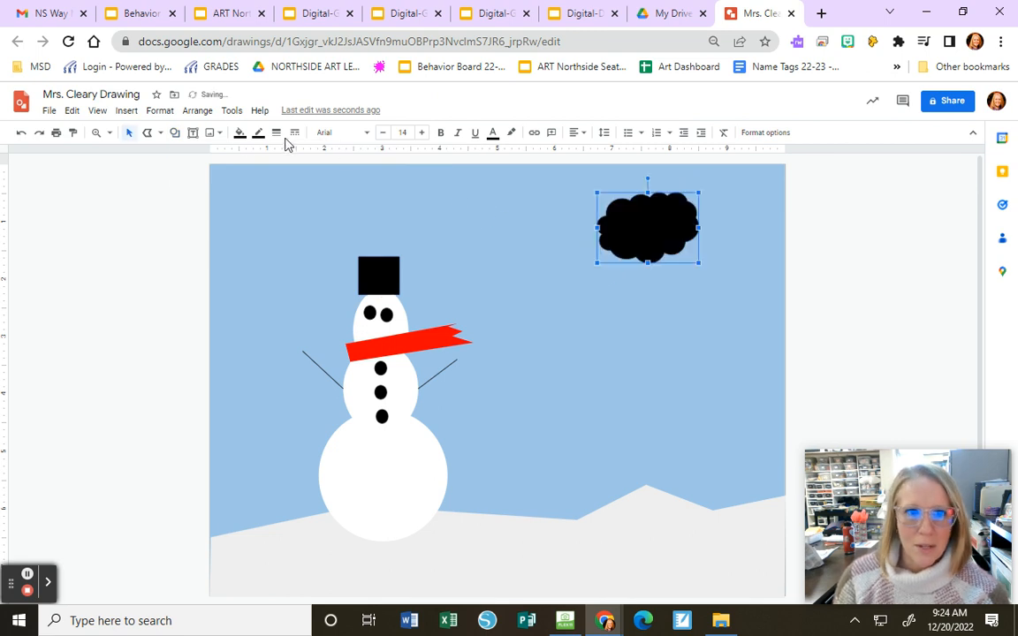
{"action": "left_click", "coordinate": [240, 135]}
{"action": "left_click", "coordinate": [357, 216]}
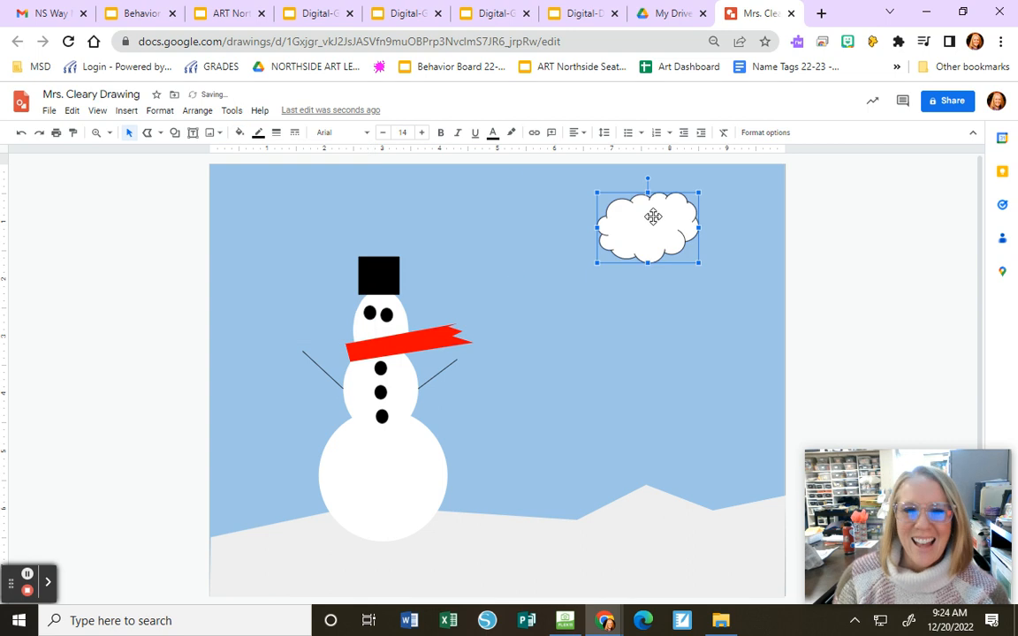
- Copy and paste the white cloud, and place the copy to the left of the original
{"action": "left_click", "coordinate": [72, 111]}
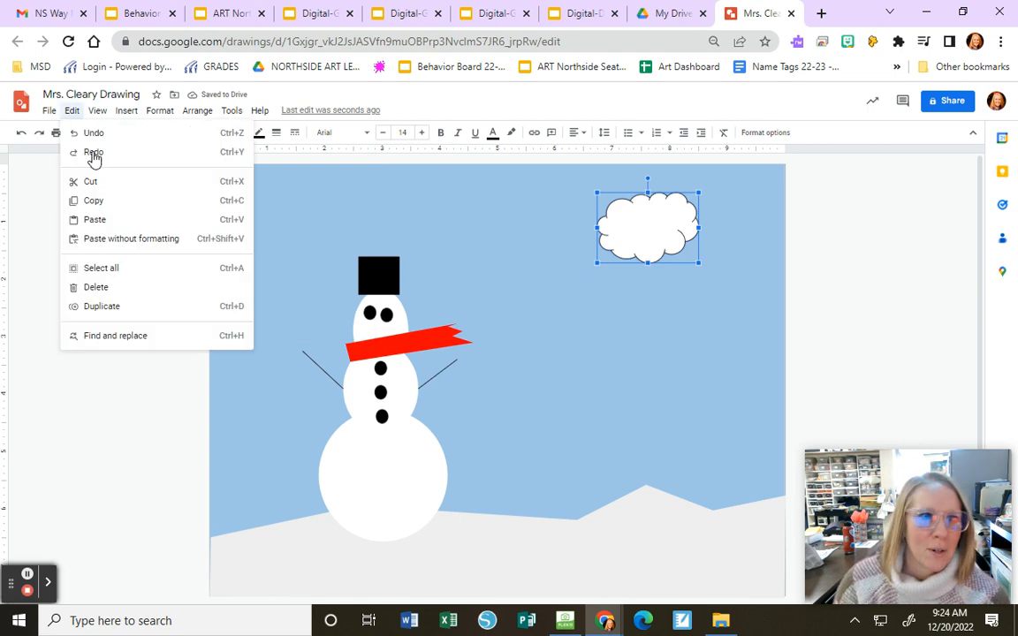
{"action": "left_click", "coordinate": [97, 201]}
{"action": "left_click", "coordinate": [71, 111]}
{"action": "left_click", "coordinate": [97, 219]}
{"action": "left_click_drag", "start_coordinate": [661, 257], "coordinate": [518, 230]}
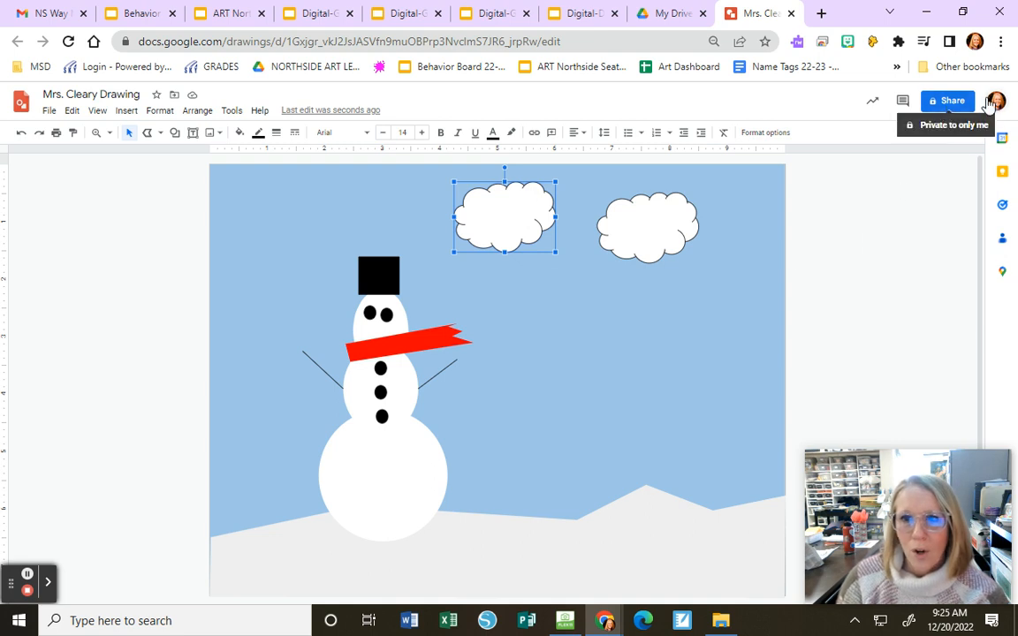
- Open the drawing's sharing settings, start entering a recipient's name, and close them without sharing
{"action": "left_click", "coordinate": [953, 103]}
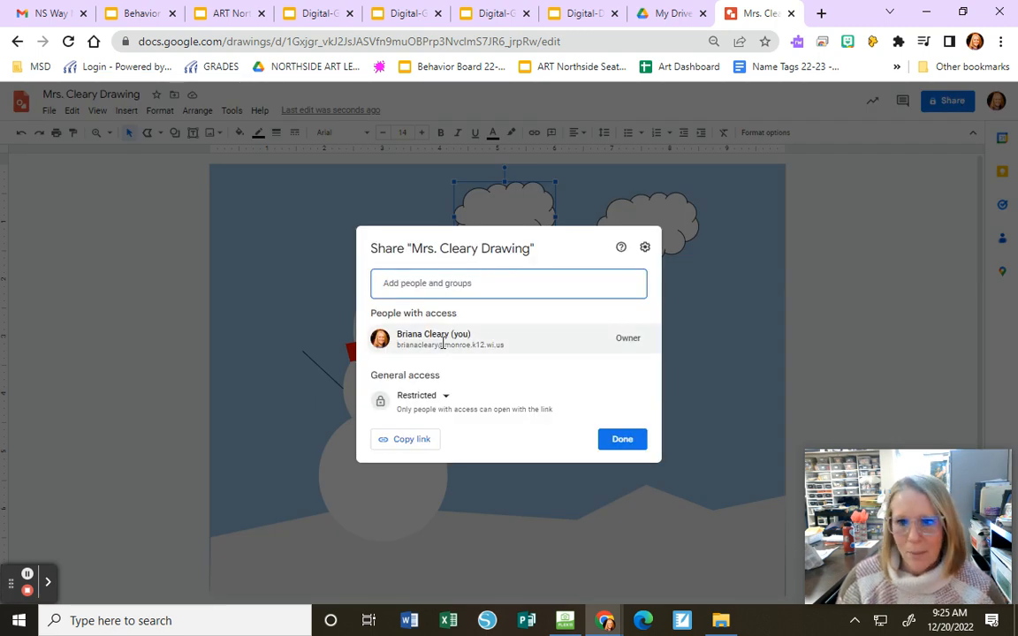
{"action": "mouse_move", "coordinate": [470, 349]}
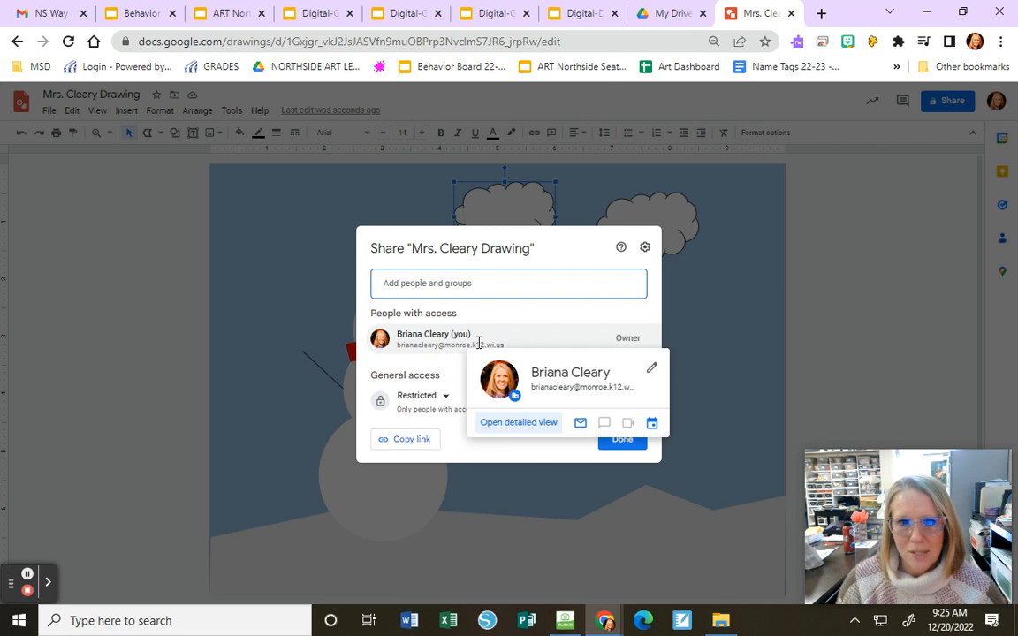
{"action": "left_click", "coordinate": [428, 282]}
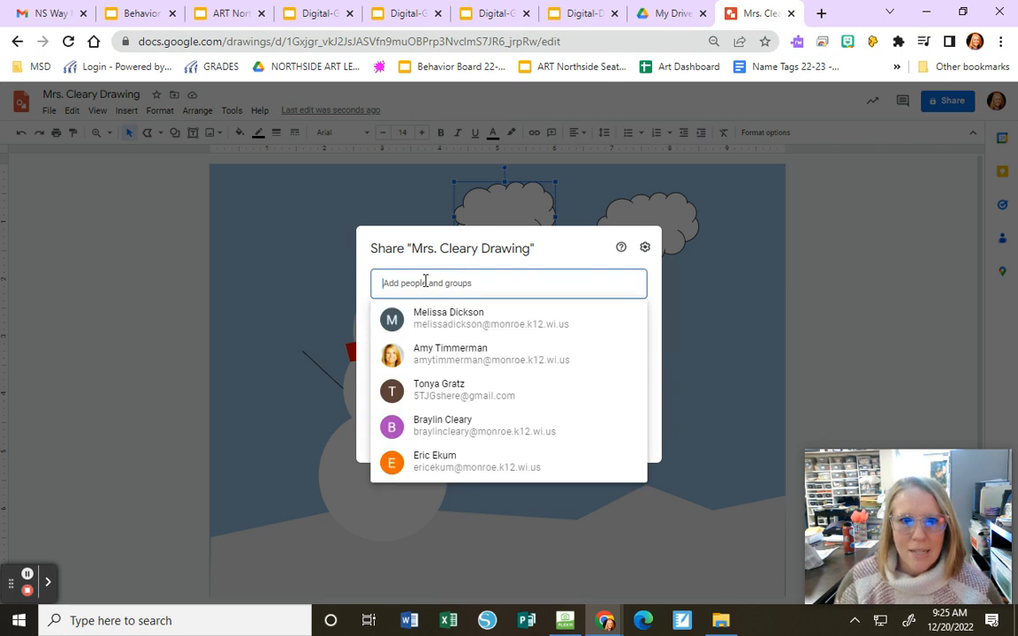
{"action": "type", "text": "b"}
{"action": "mouse_move", "coordinate": [479, 333]}
{"action": "left_click", "coordinate": [772, 298]}
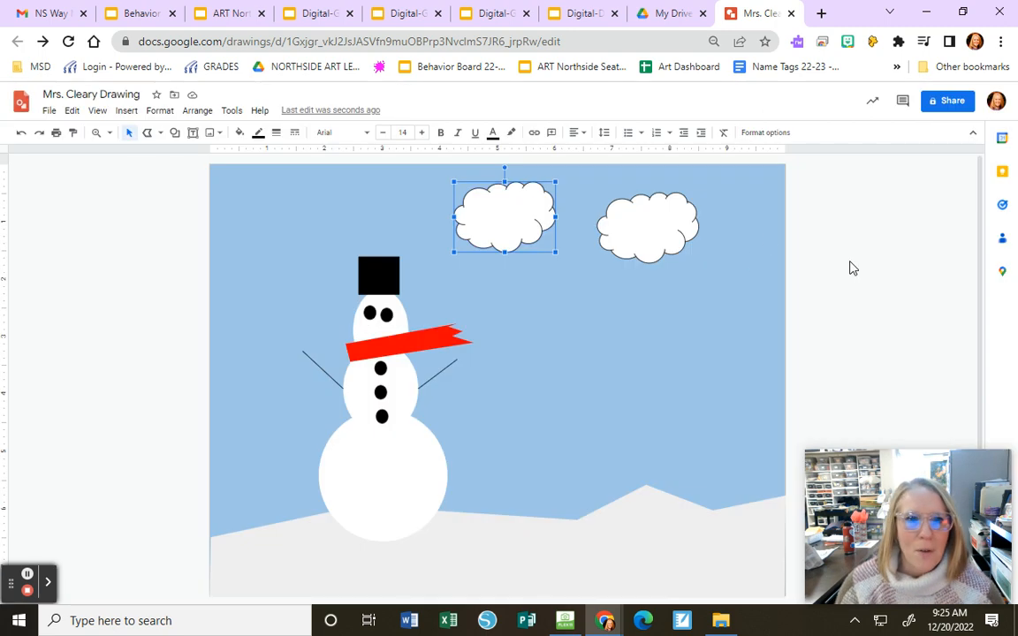
{"action": "mouse_move", "coordinate": [909, 491]}
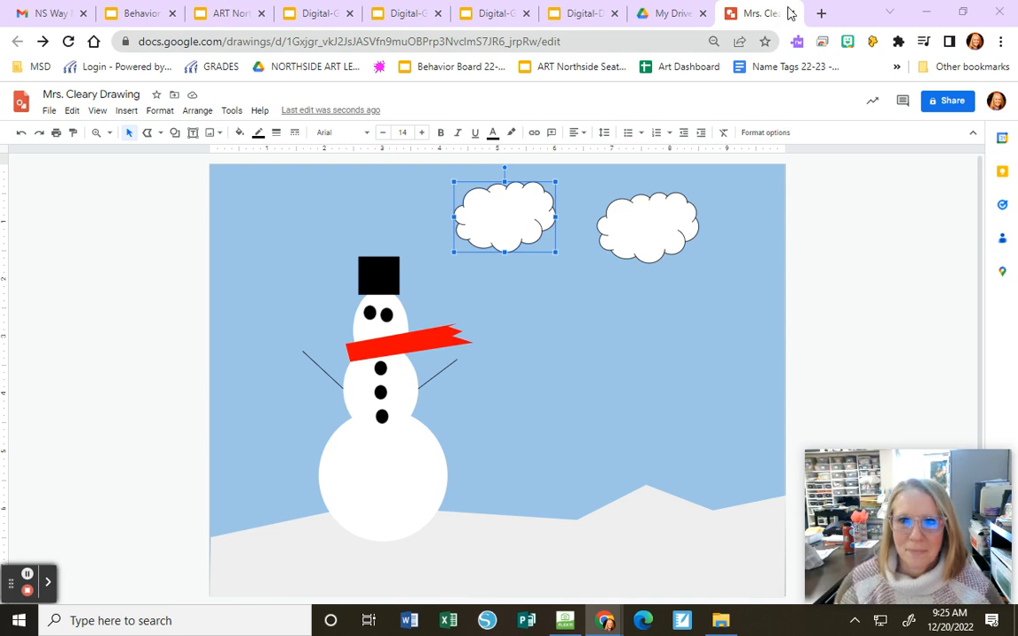
{"action": "left_click", "coordinate": [927, 7]}
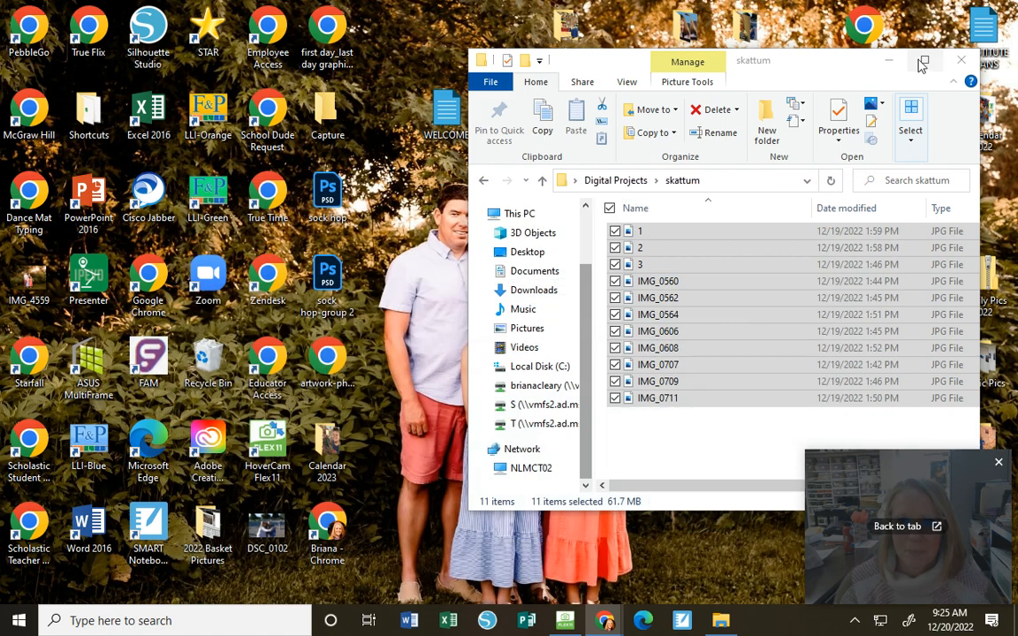
{"action": "left_click", "coordinate": [916, 526]}
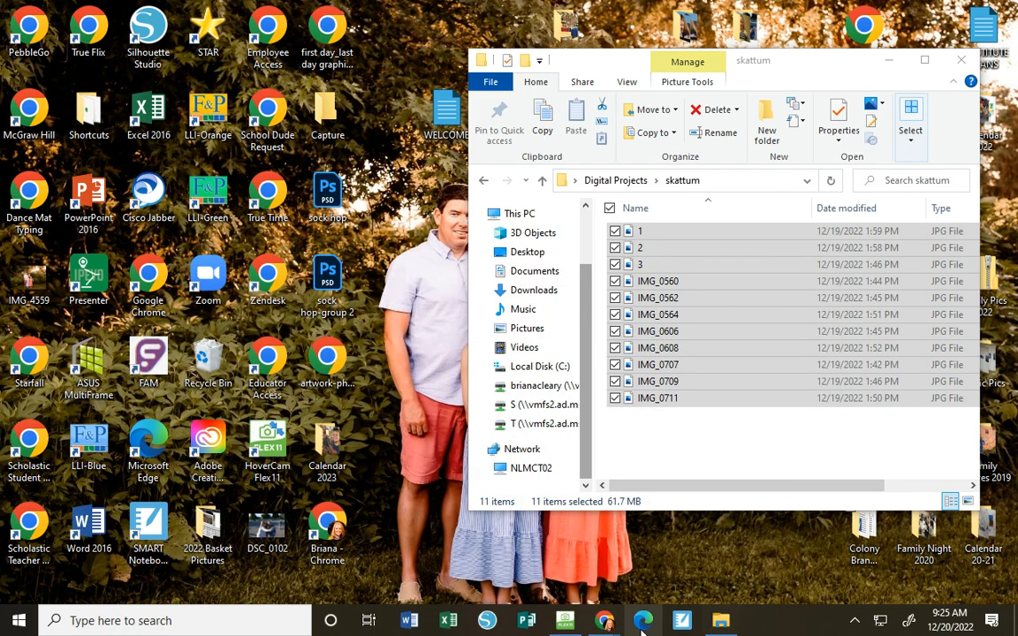